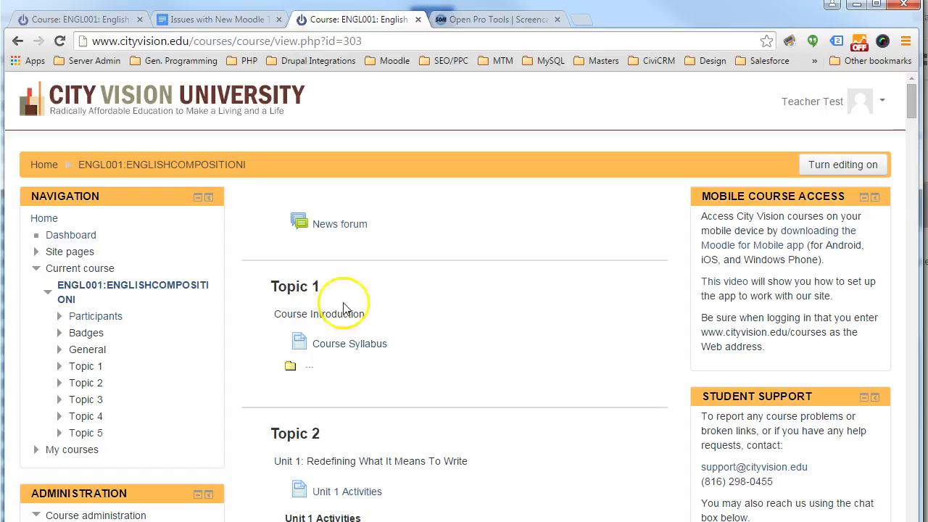
- Open the grades of the ENGL001 English Composition I course from its administration options
scroll(457, 265, down, 2)
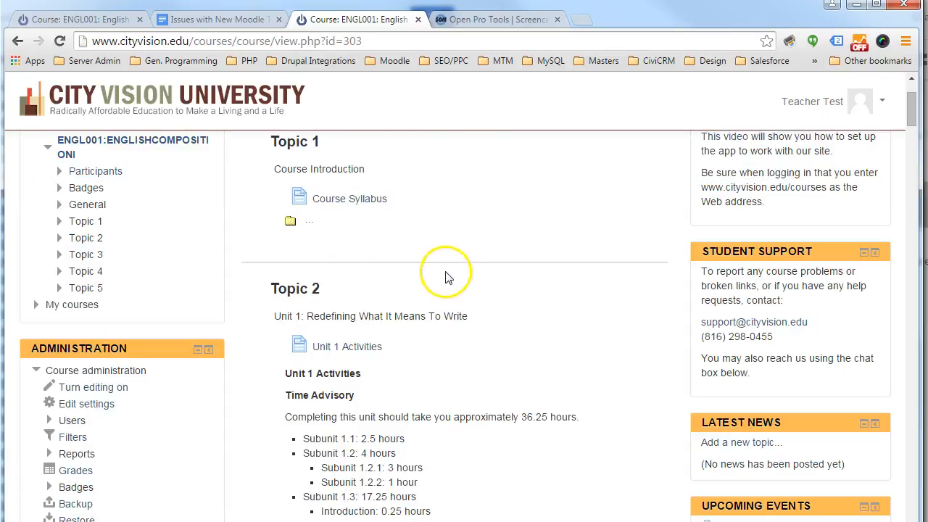
scroll(445, 268, down, 2)
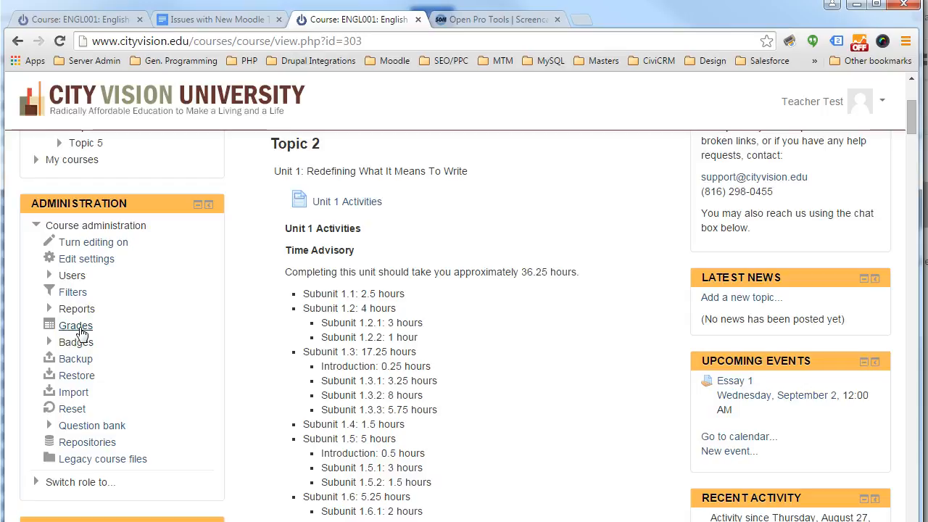
click(78, 330)
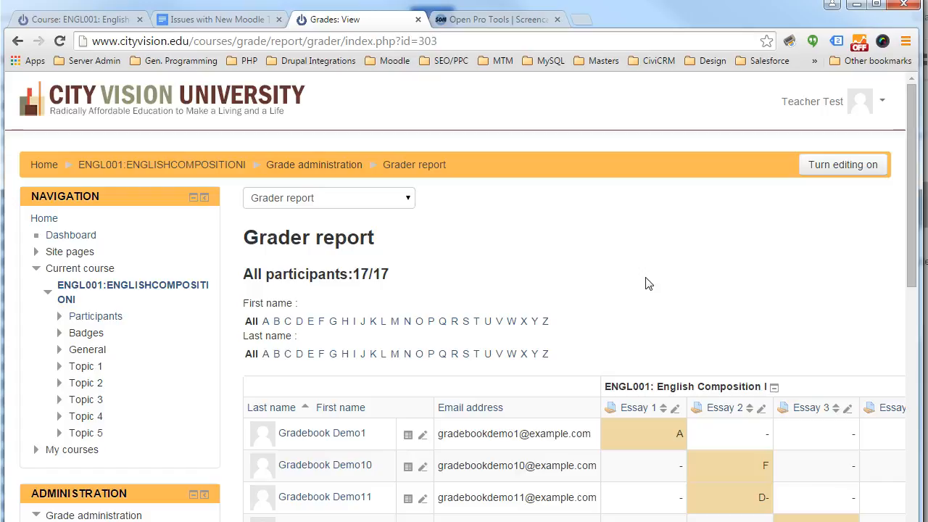
- Examine the participant rows and the overall averages in the grader report
click(654, 282)
click(648, 283)
click(652, 284)
scroll(659, 286, down, 1)
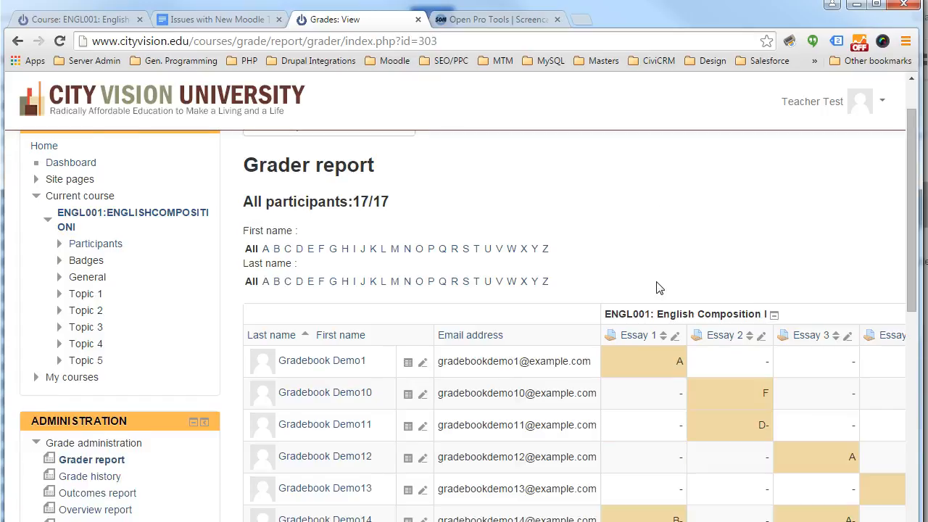
scroll(658, 288, down, 1)
scroll(659, 289, down, 2)
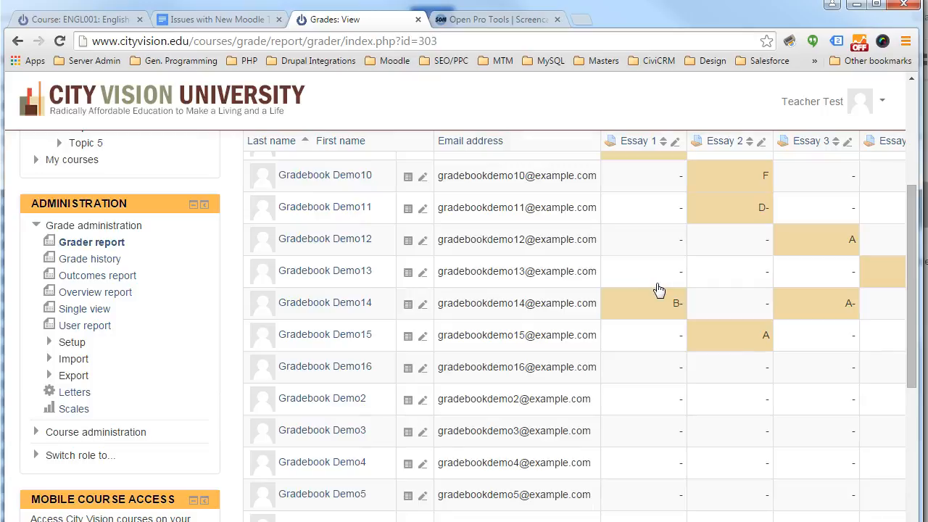
click(658, 289)
scroll(659, 289, down, 1)
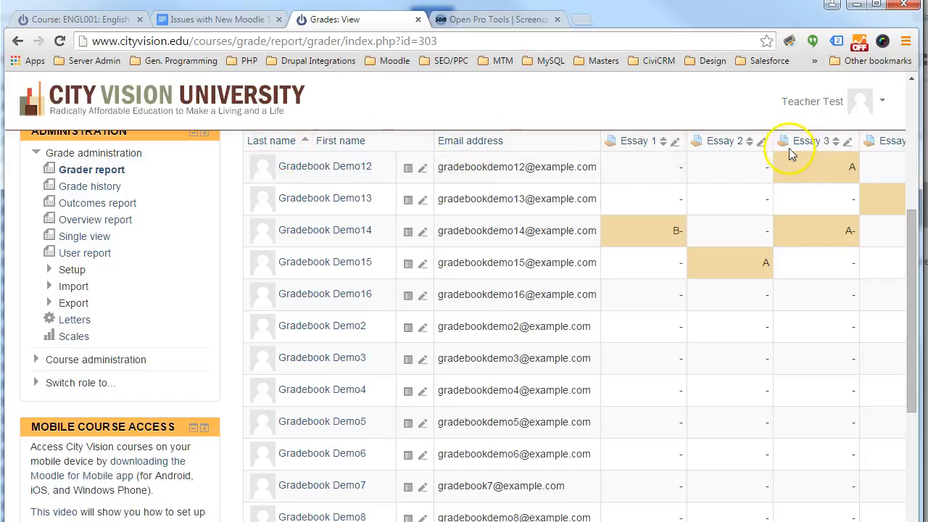
scroll(645, 168, down, 2)
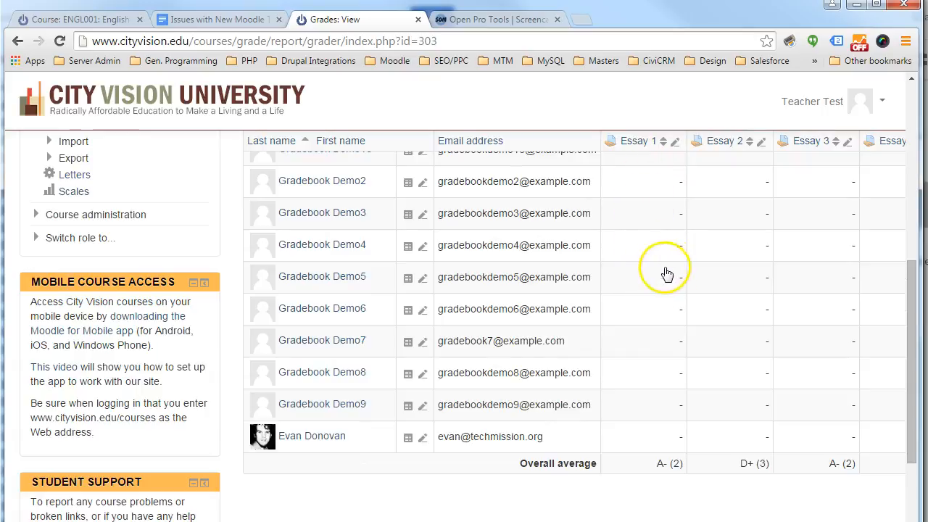
scroll(672, 264, up, 2)
scroll(665, 275, up, 1)
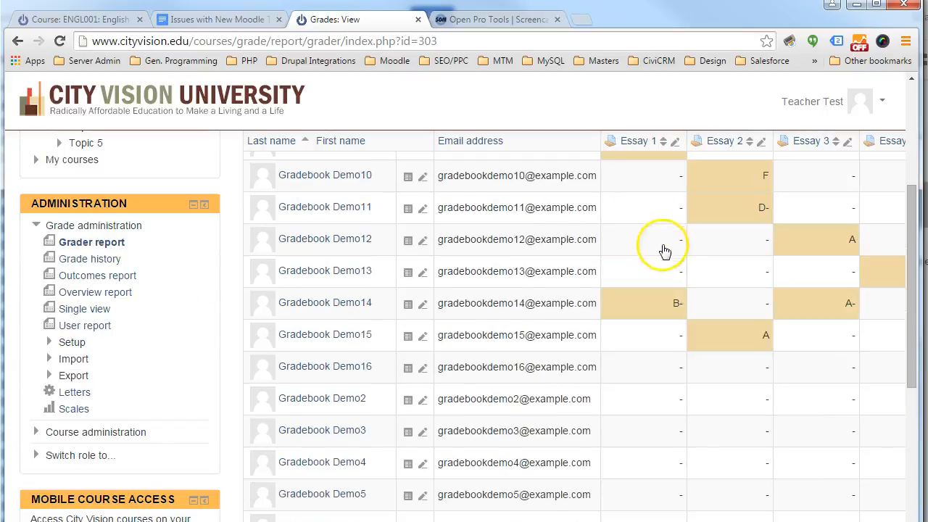
scroll(660, 285, up, 1)
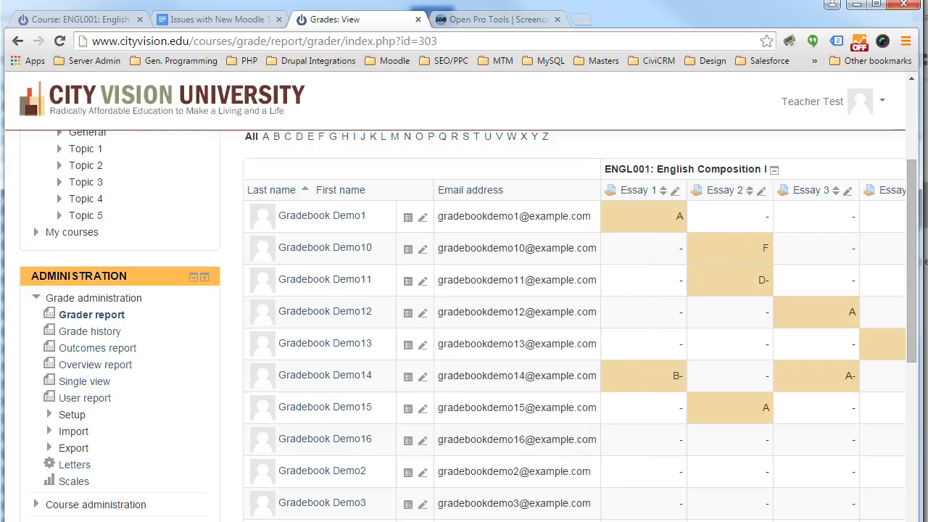
- Examine the grader report across its essay columns, from Essay 1 through Essay 8
scroll(408, 506, down, 3)
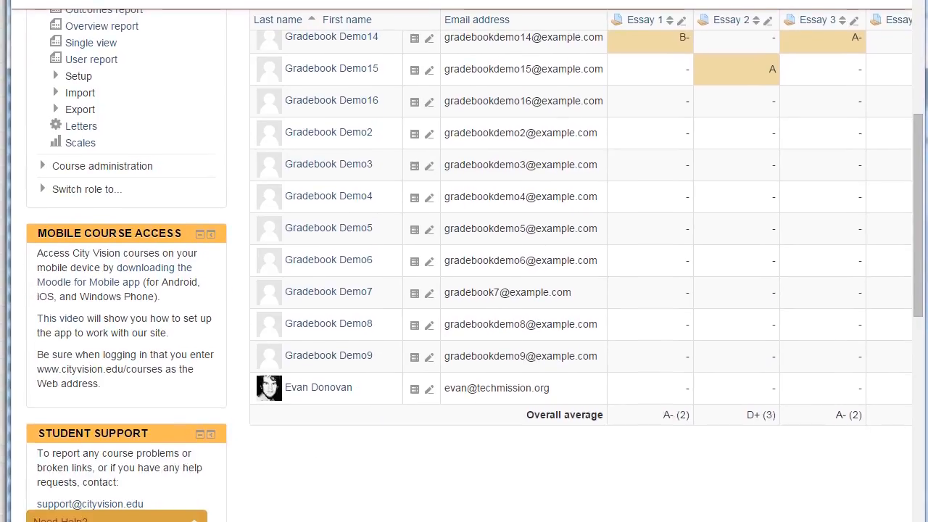
drag(362, 514, 401, 516)
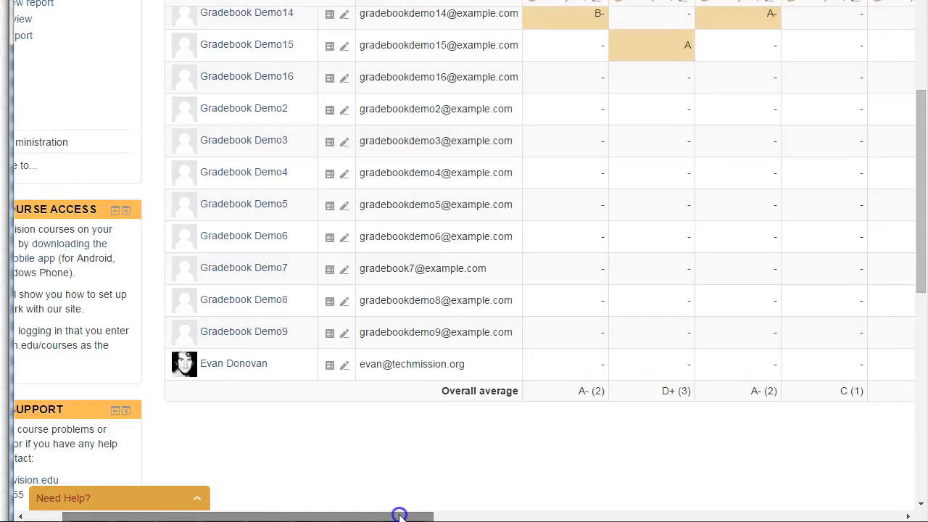
drag(404, 516, 520, 517)
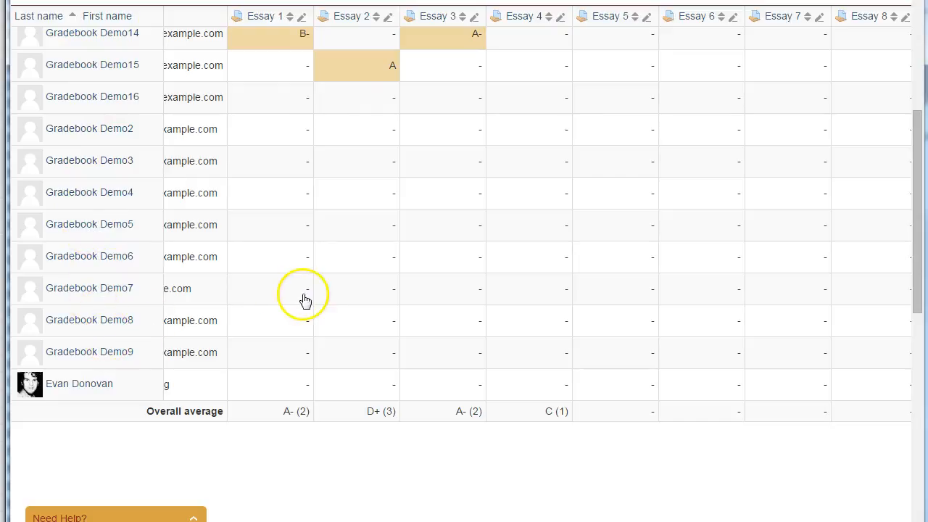
scroll(536, 225, right, 1)
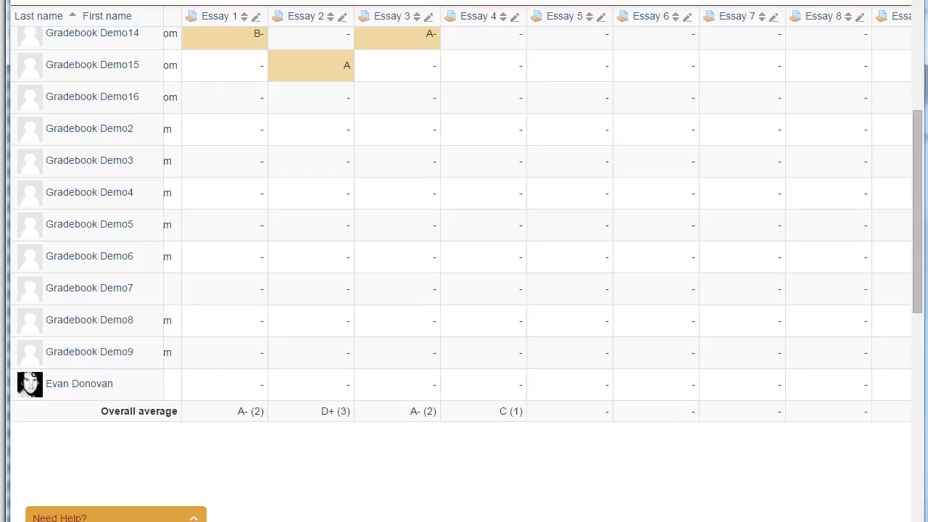
scroll(536, 224, right, 1)
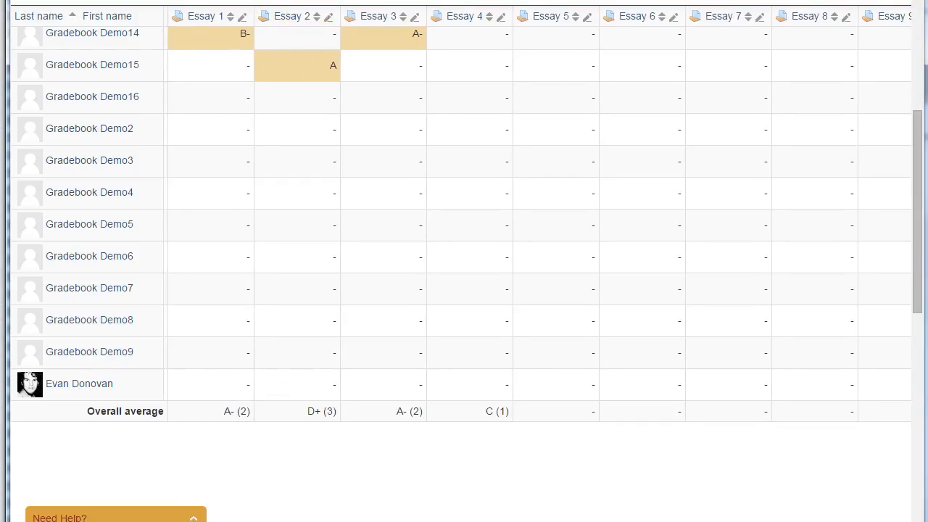
scroll(463, 261, up, 1)
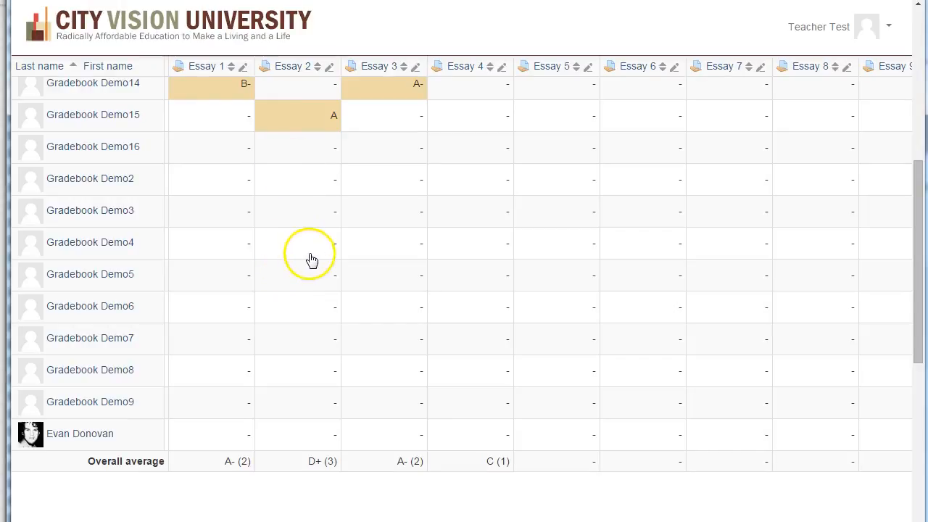
scroll(308, 257, up, 5)
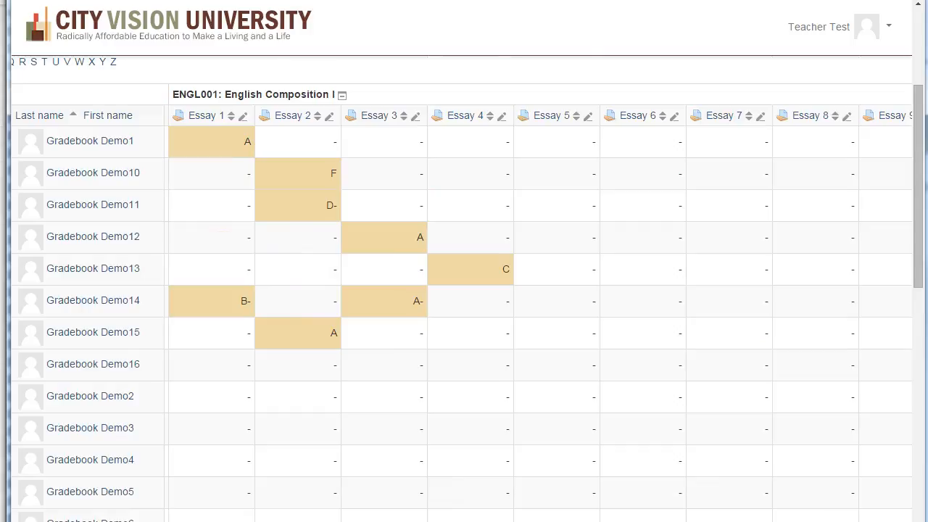
- Open the Essay 1 assignment from the grader report and list all its submissions for grading
scroll(464, 290, left, 4)
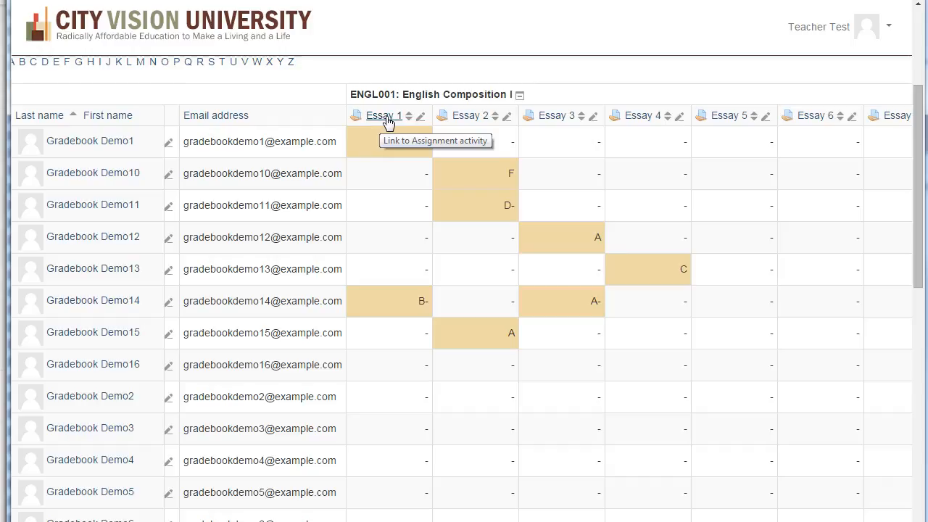
click(386, 118)
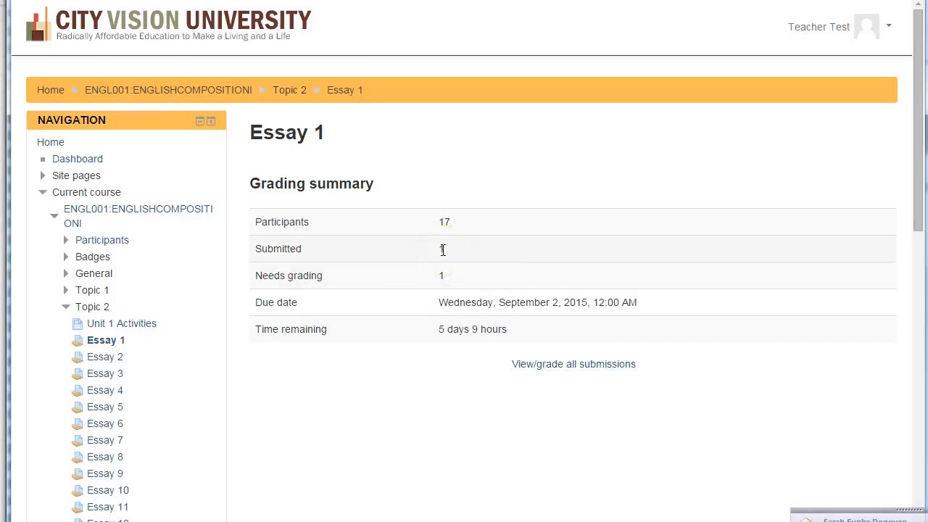
click(567, 369)
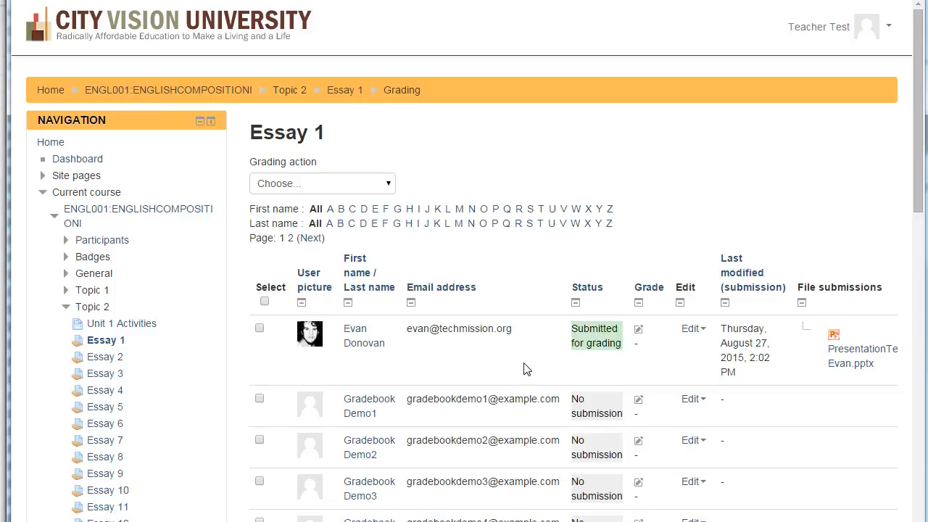
- Examine the Essay 1 submissions table across its status, submitted file, comments and final grade columns
scroll(554, 379, down, 1)
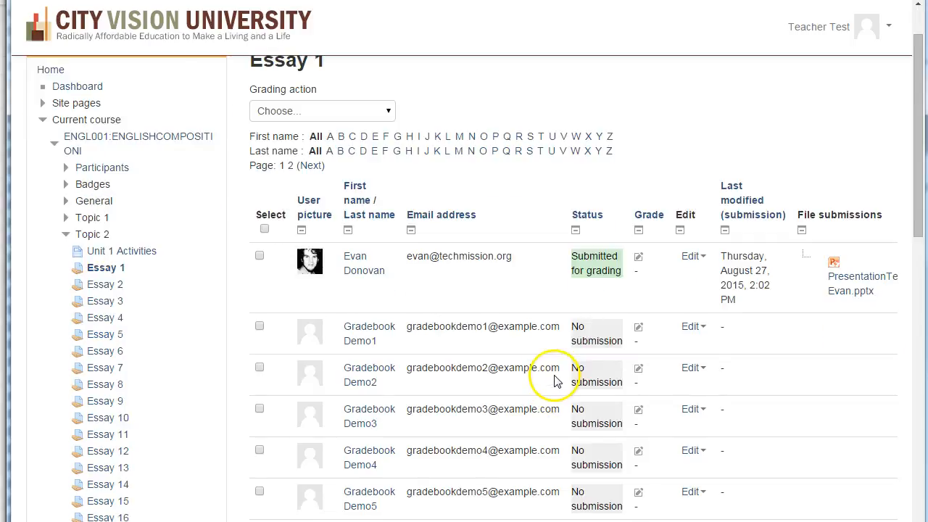
middle_click(530, 353)
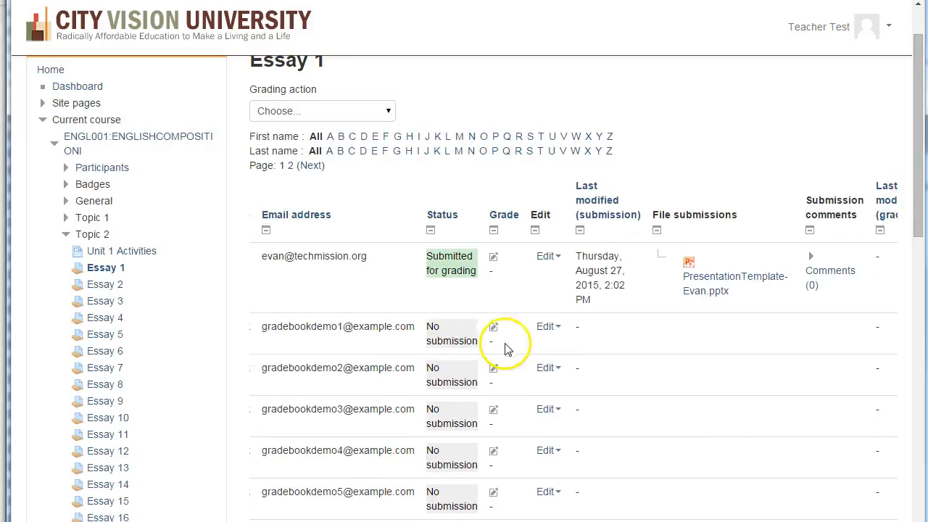
middle_click(654, 361)
click(568, 352)
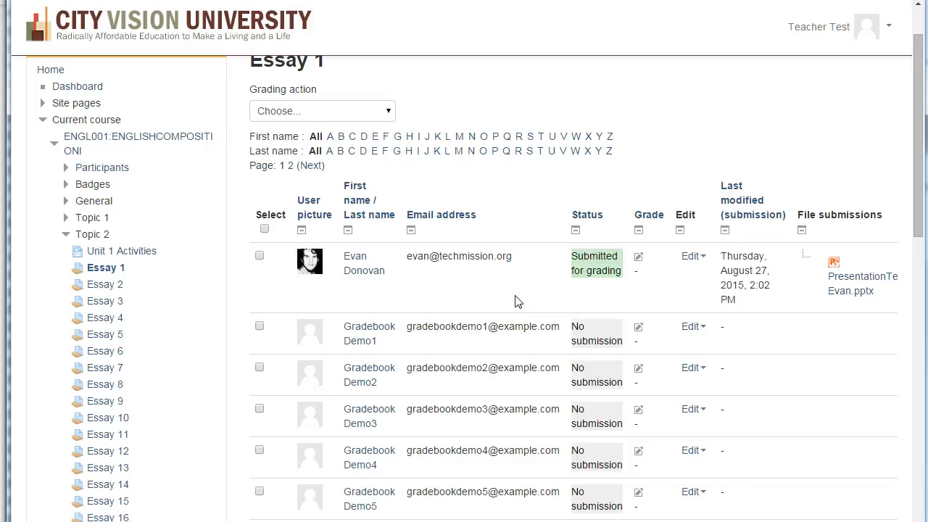
middle_click(586, 293)
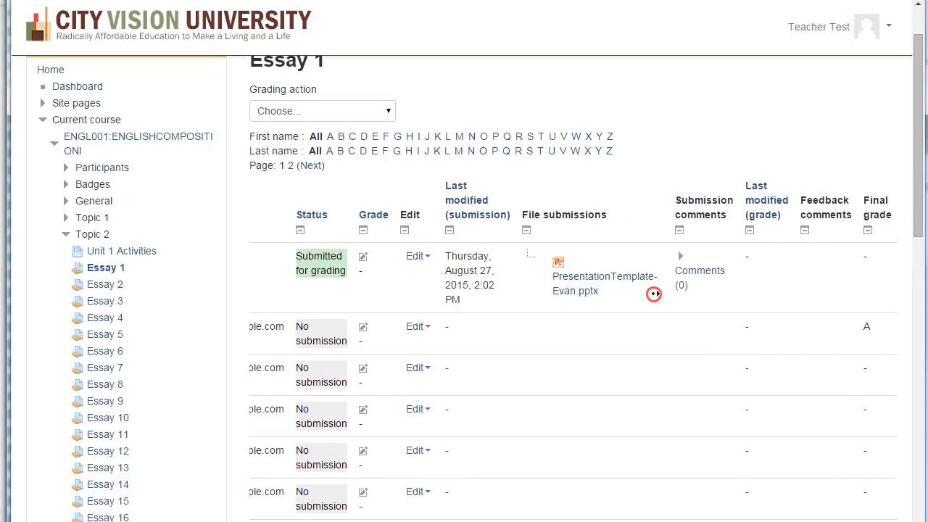
click(654, 294)
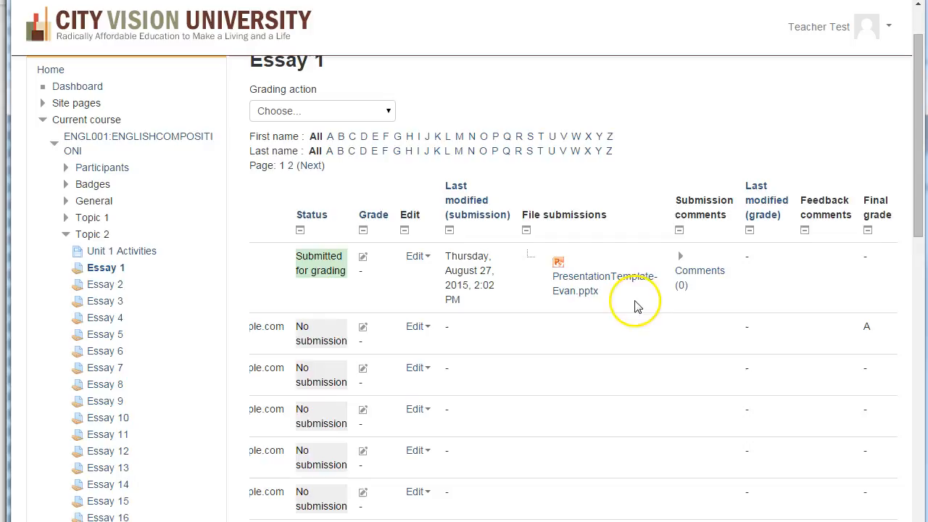
click(712, 280)
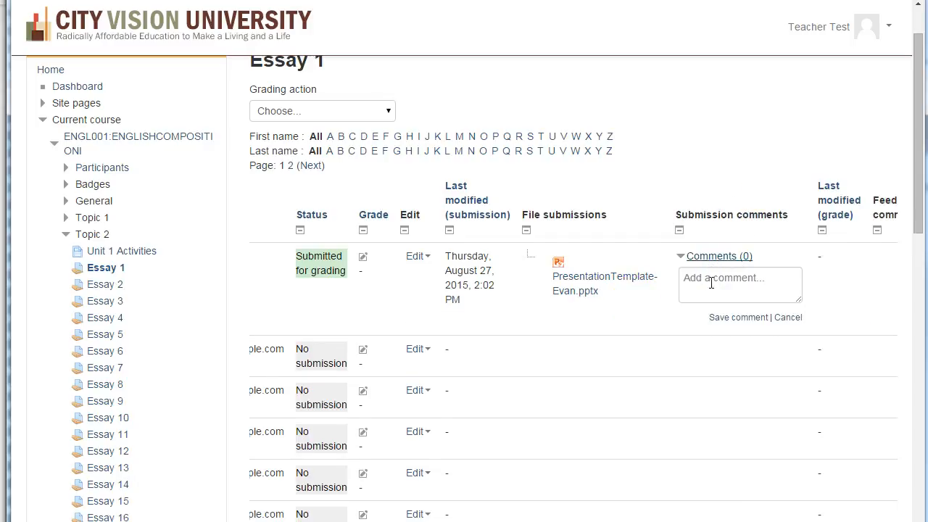
click(711, 282)
click(789, 318)
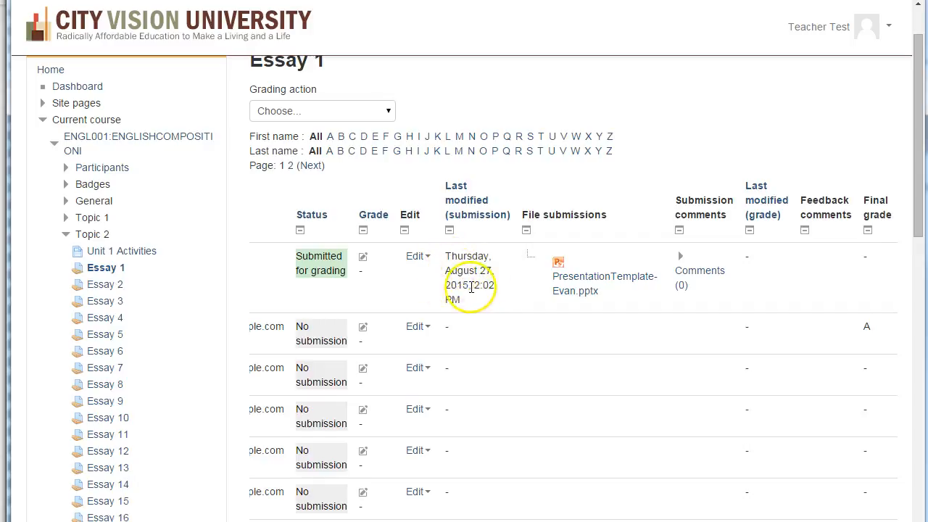
- Open the grading form for the student whose Essay 1 is submitted for grading
middle_click(498, 293)
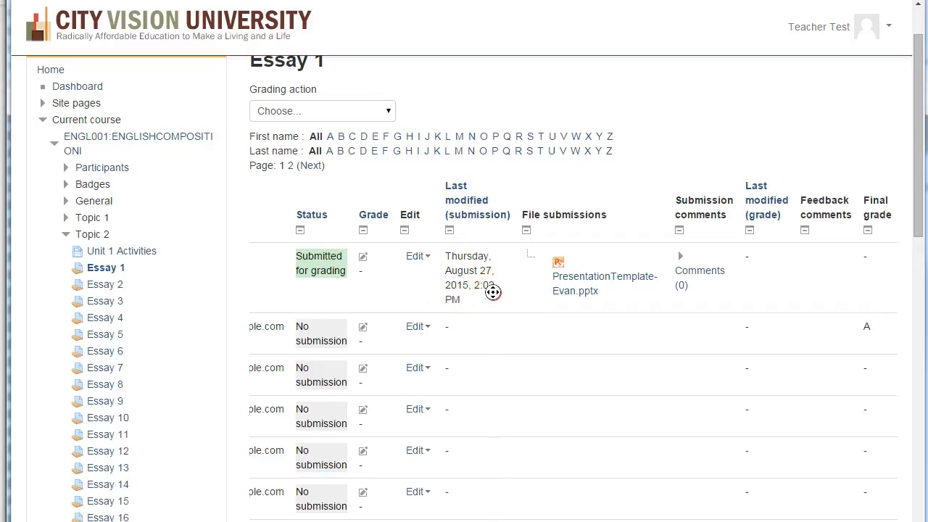
middle_click(439, 290)
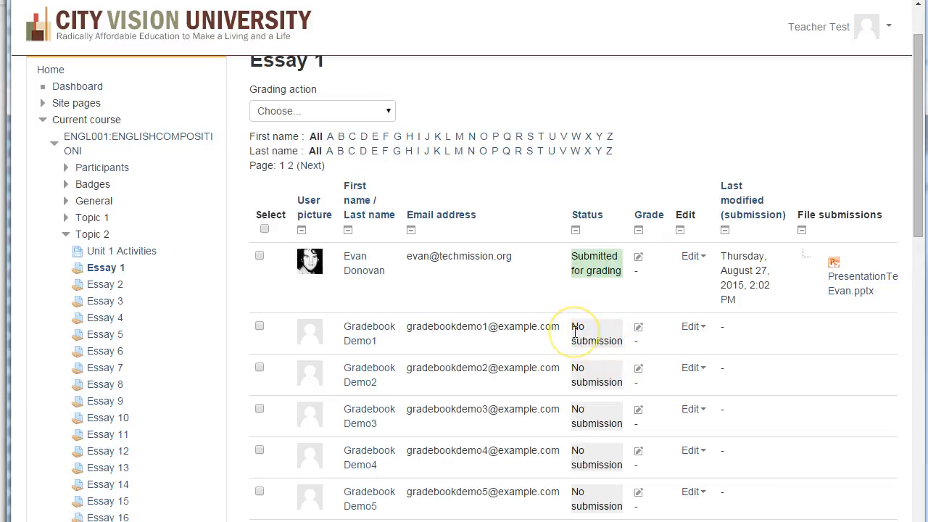
click(639, 260)
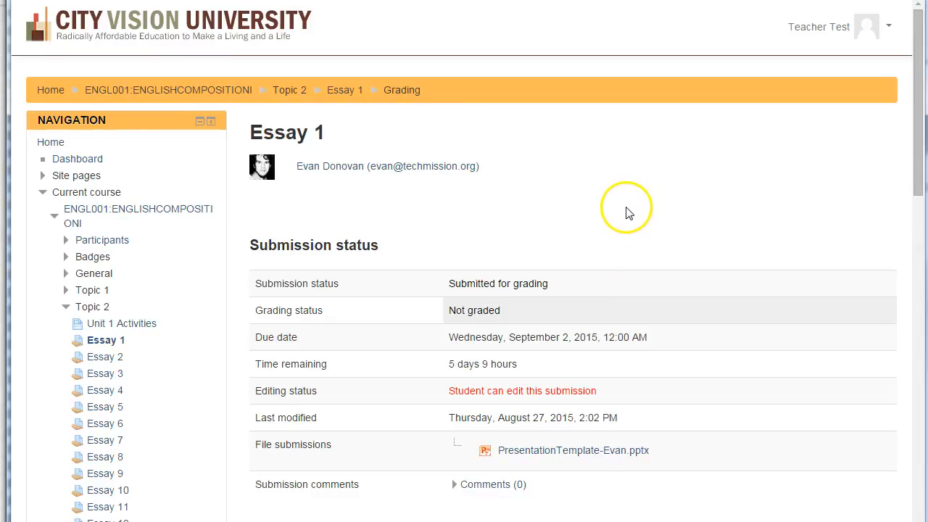
- Set the student's Essay 1 grade to 75 out of 100
scroll(629, 210, down, 2)
scroll(627, 213, down, 2)
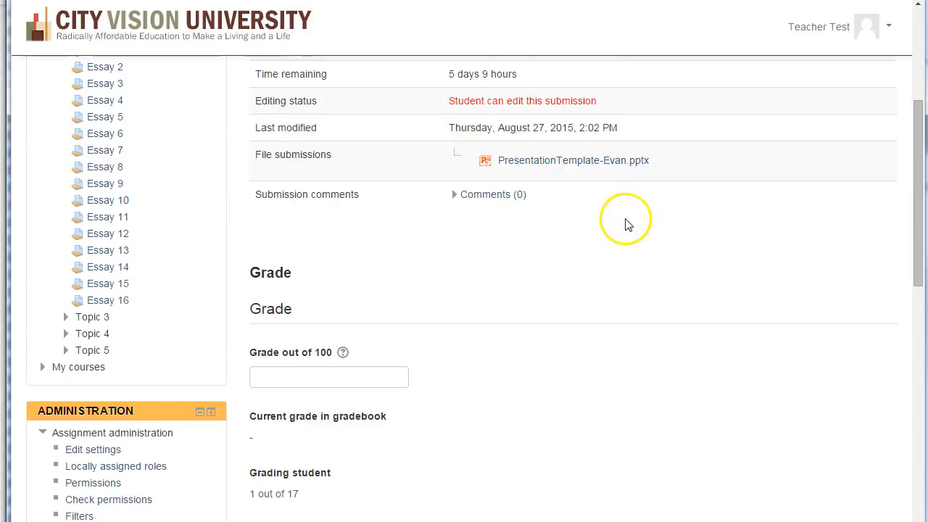
scroll(628, 213, down, 2)
click(330, 230)
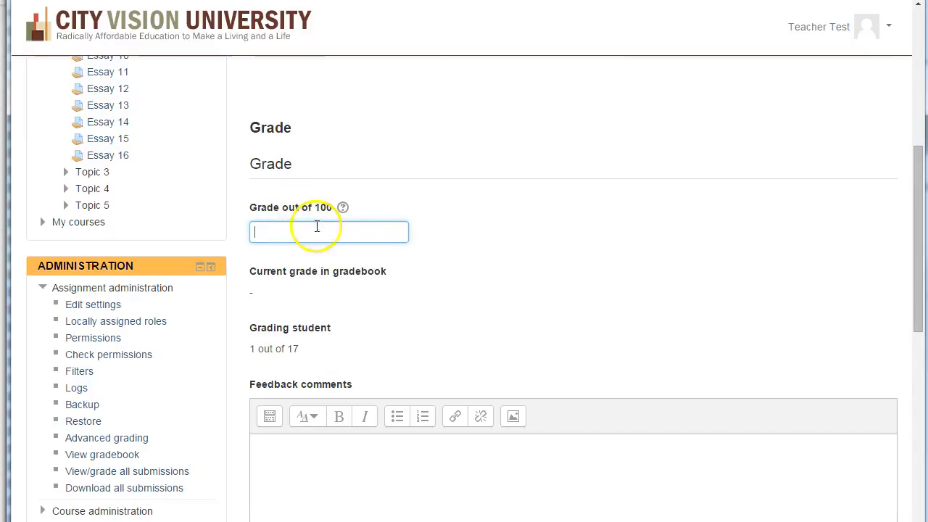
text(75)
- Enter "Test" as the feedback comment for the submission and save the grade changes
scroll(552, 230, down, 2)
click(380, 331)
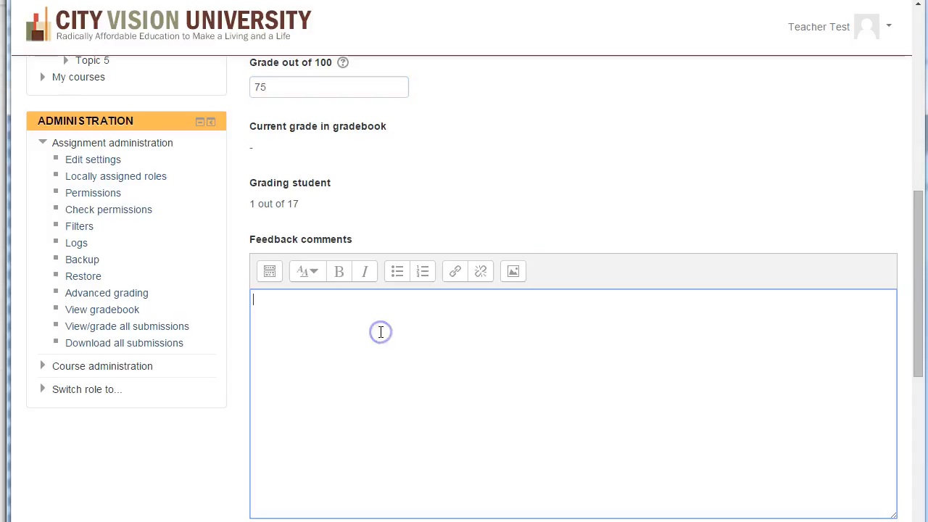
text(Test)
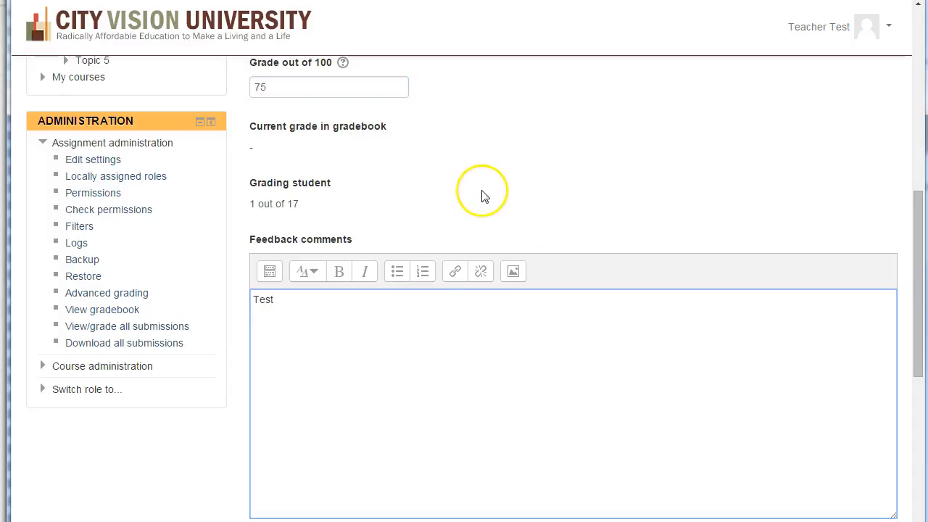
scroll(497, 183, down, 2)
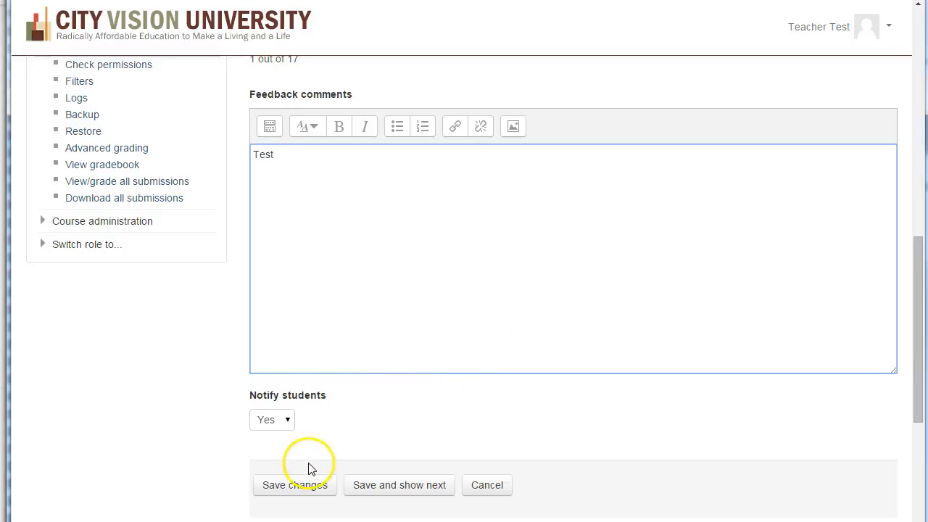
click(308, 490)
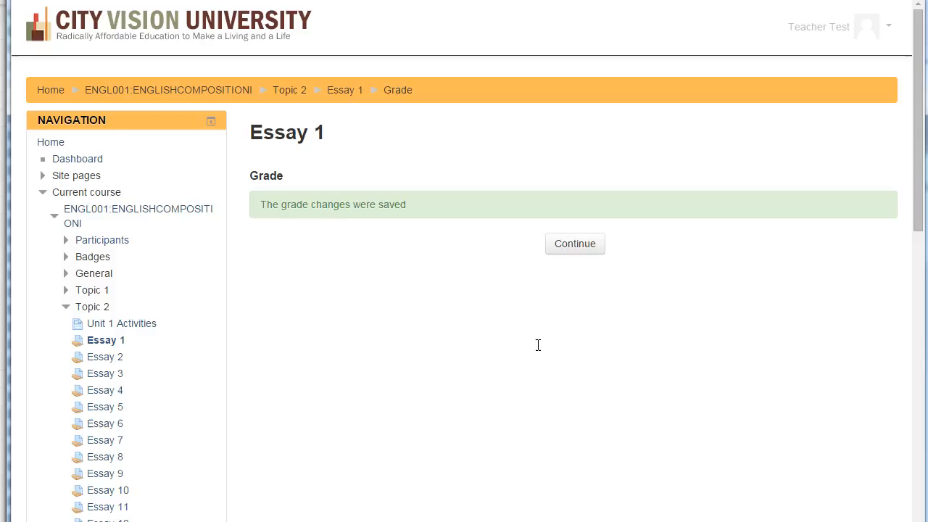
- Return to the Essay 1 submissions table and review the graded student's status, feedback comment and final grade
click(580, 247)
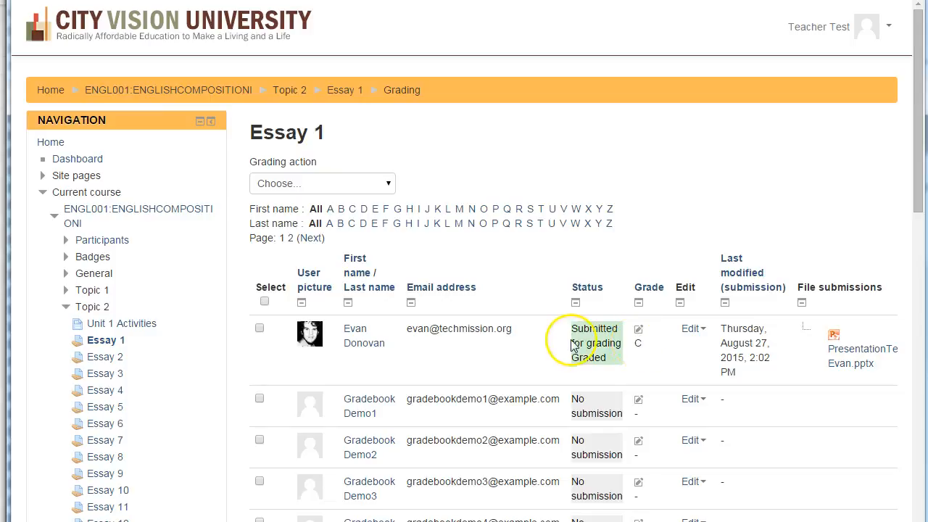
click(720, 343)
scroll(725, 343, right, 5)
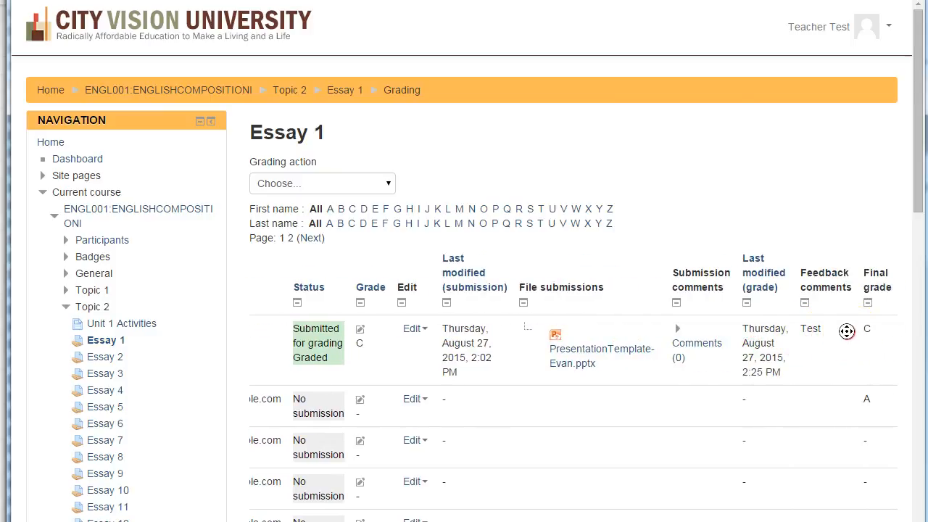
scroll(848, 337, left, 5)
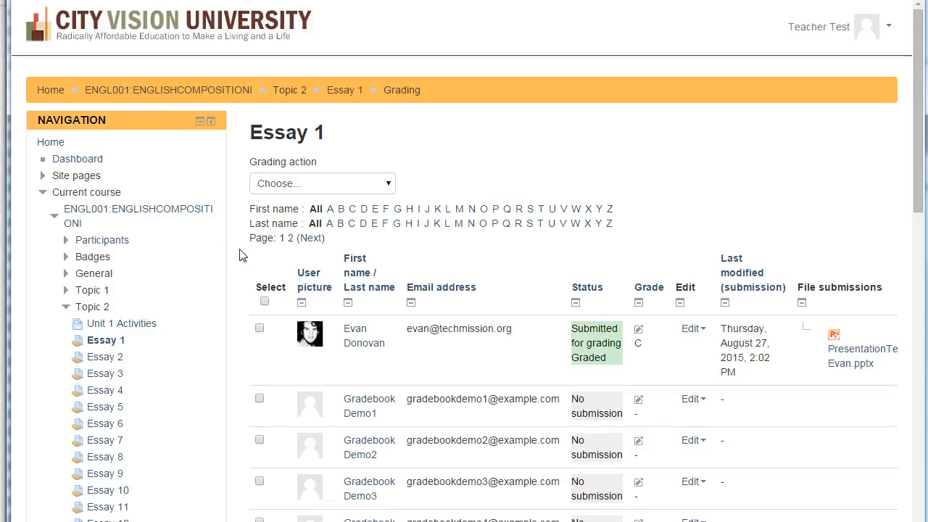
scroll(242, 253, down, 4)
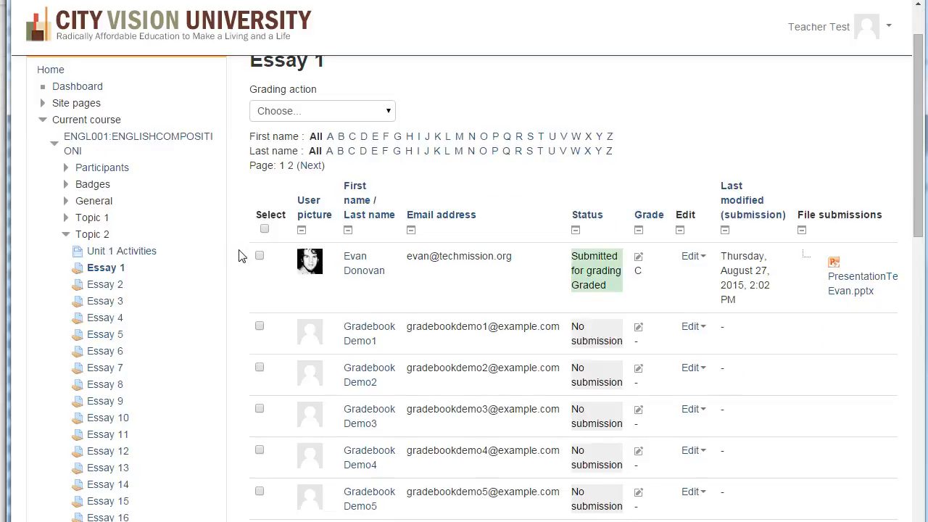
scroll(242, 251, down, 3)
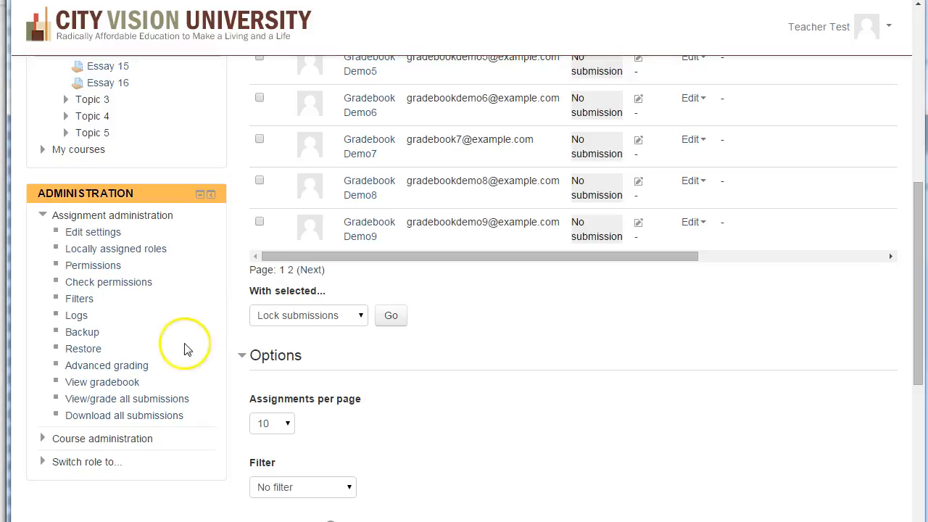
scroll(181, 379, up, 7)
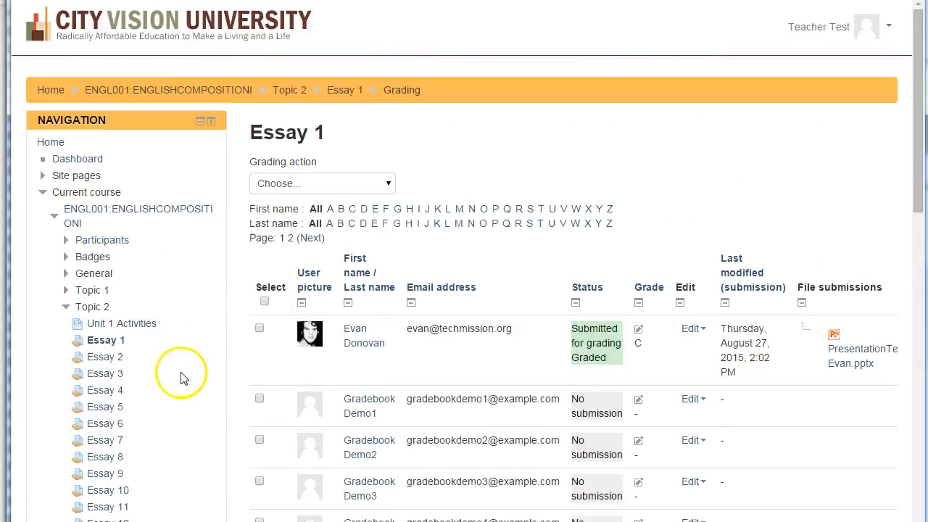
- Go back to the English Composition I course page and open its grader report
click(156, 93)
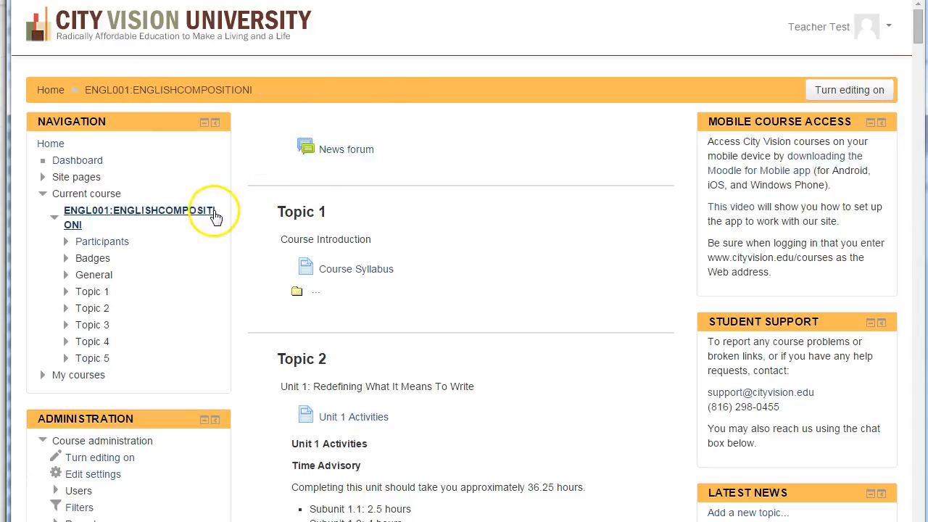
scroll(220, 219, down, 1)
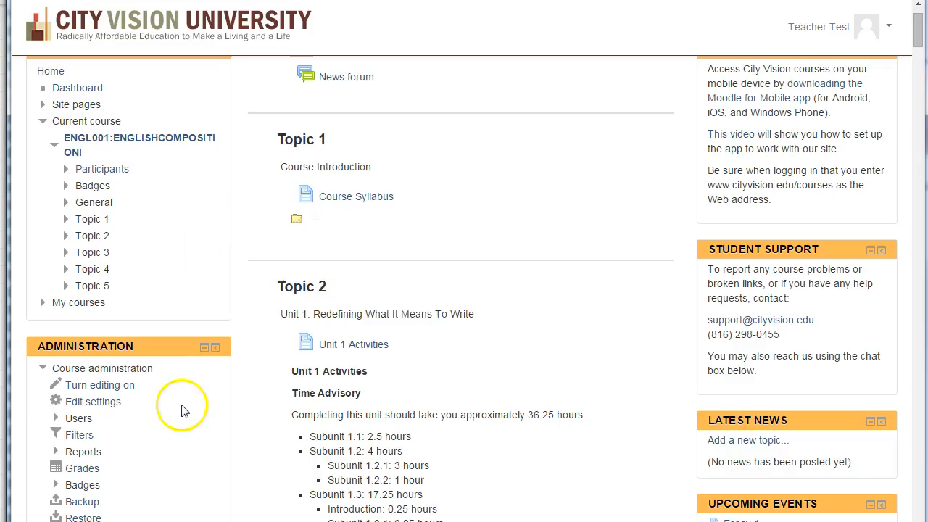
click(78, 469)
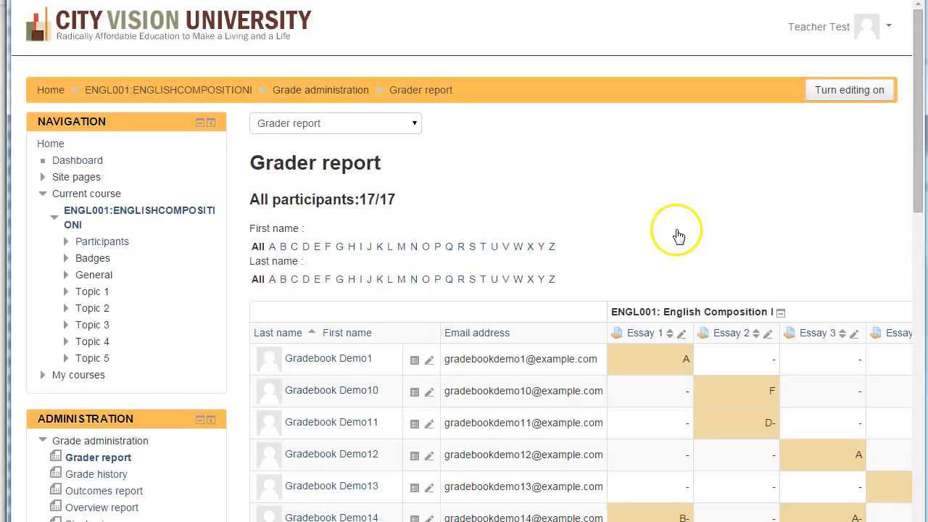
- Enter Essay 1 grades of 76 for Gradebook Demo10, 89 for Gradebook Demo11 and 70 for Gradebook Demo12 directly in the grader report
click(747, 223)
scroll(748, 223, right, 1)
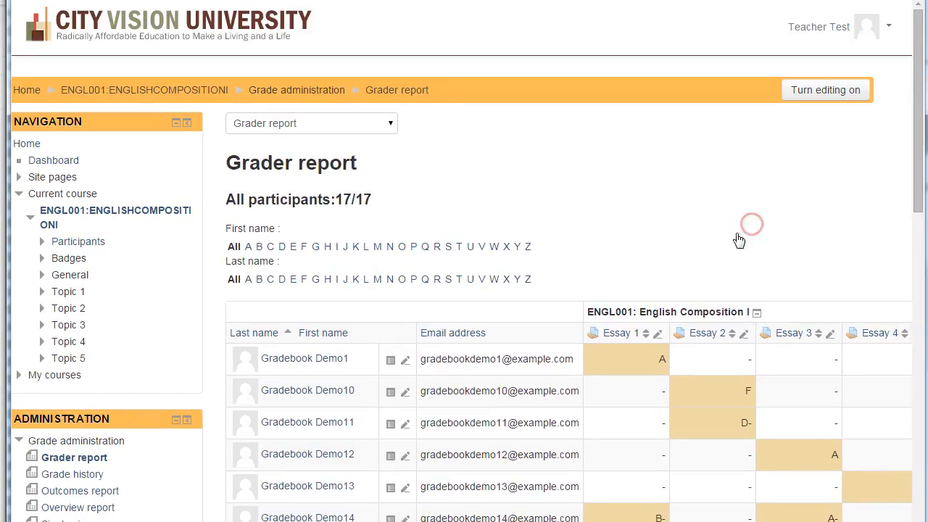
click(635, 388)
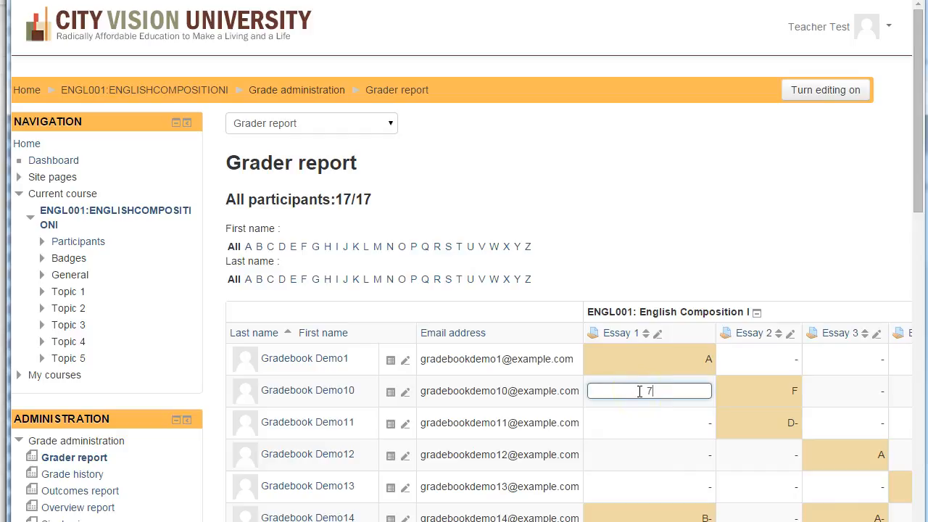
click(646, 421)
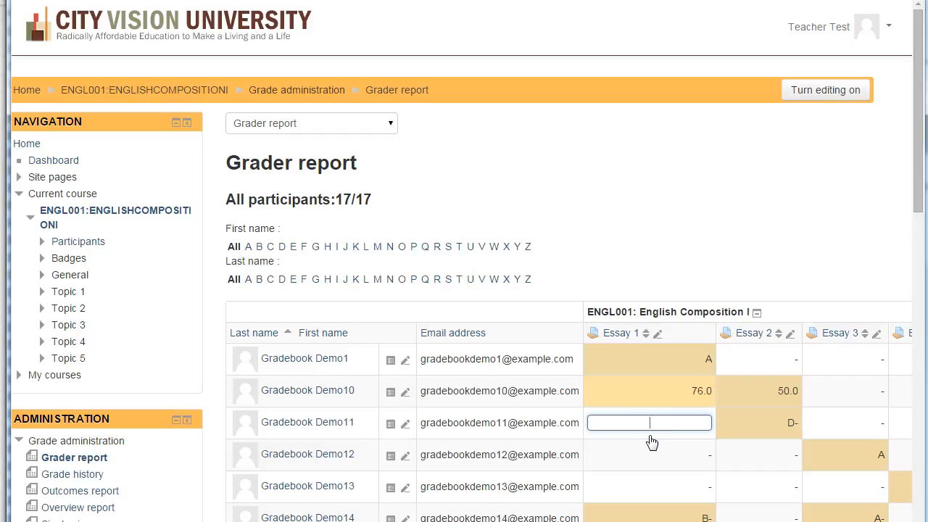
text(89)
click(661, 454)
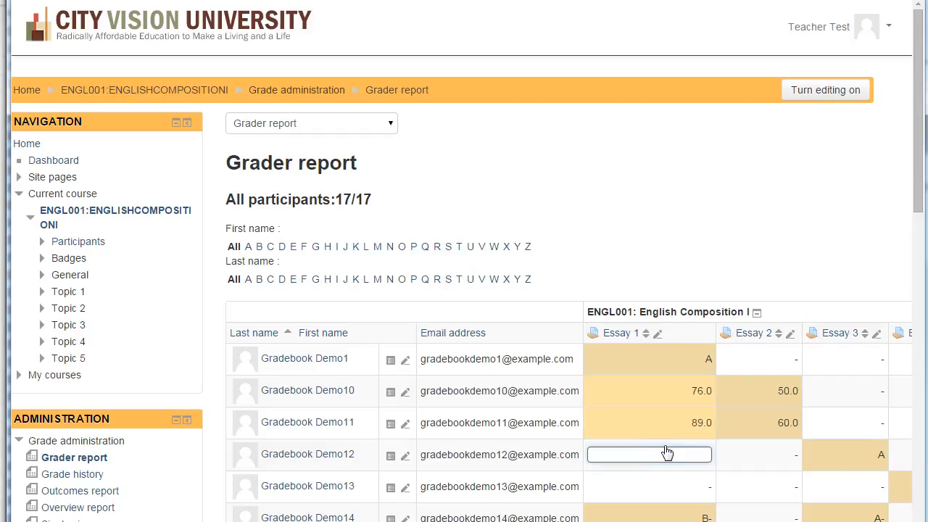
text(70)
- Set Gradebook Demo12's Essay 2 grade to 89 in the grader report
click(734, 470)
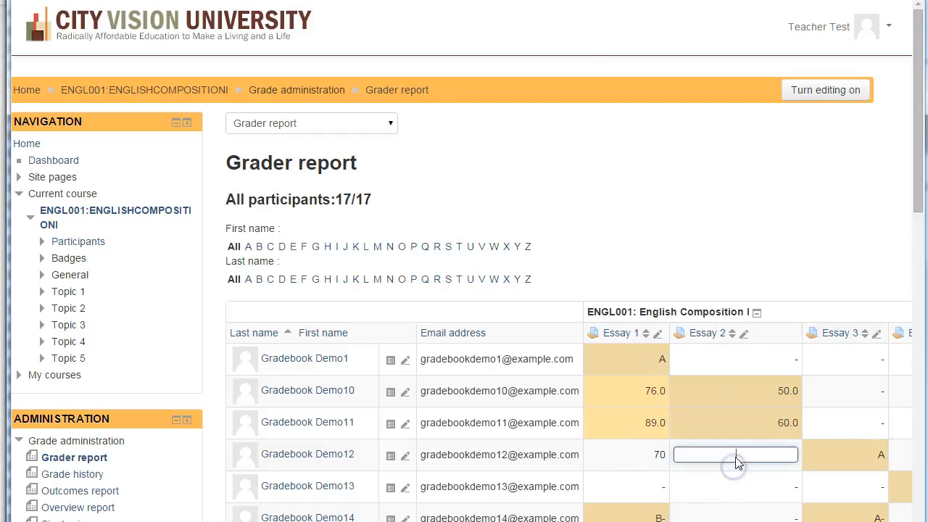
click(496, 69)
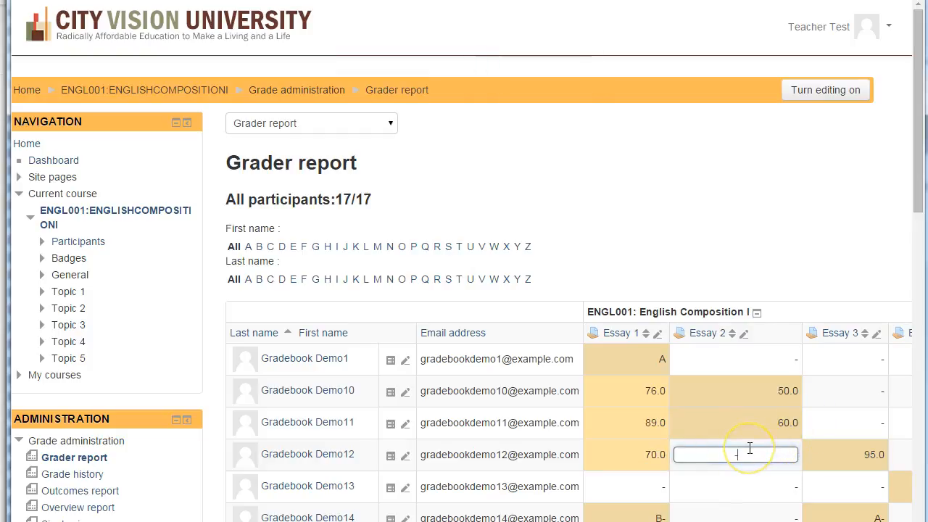
text(89)
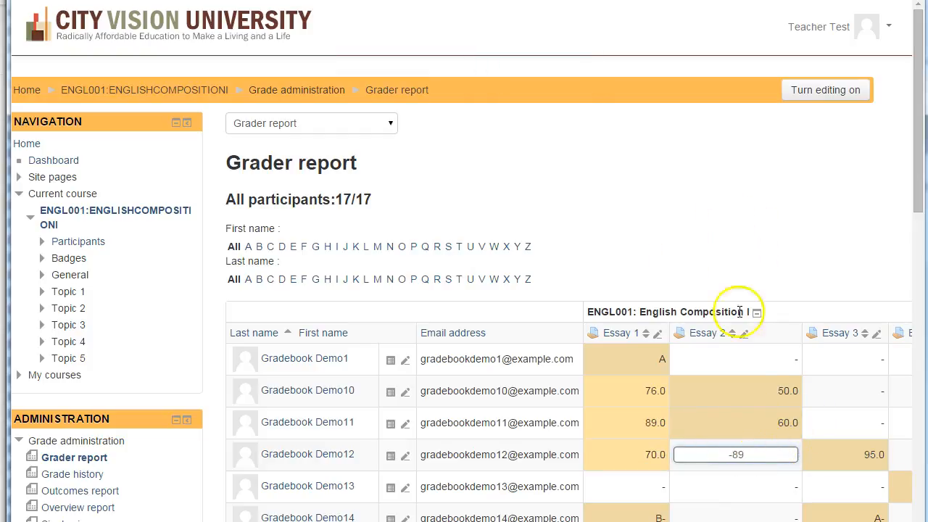
click(730, 453)
key(BackSpace)
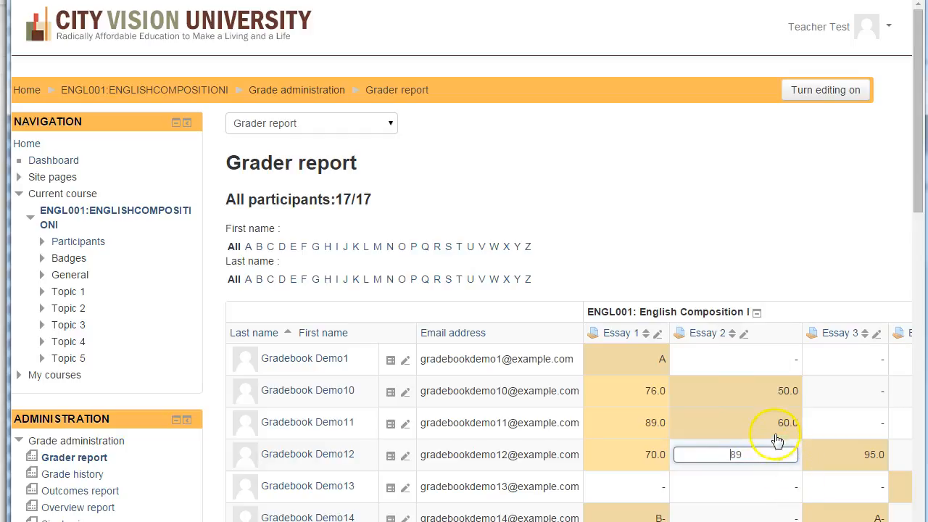
click(735, 213)
click(758, 484)
- Set Gradebook Demo12's Essay 4 grade to 95 in the grader report
right_click(898, 450)
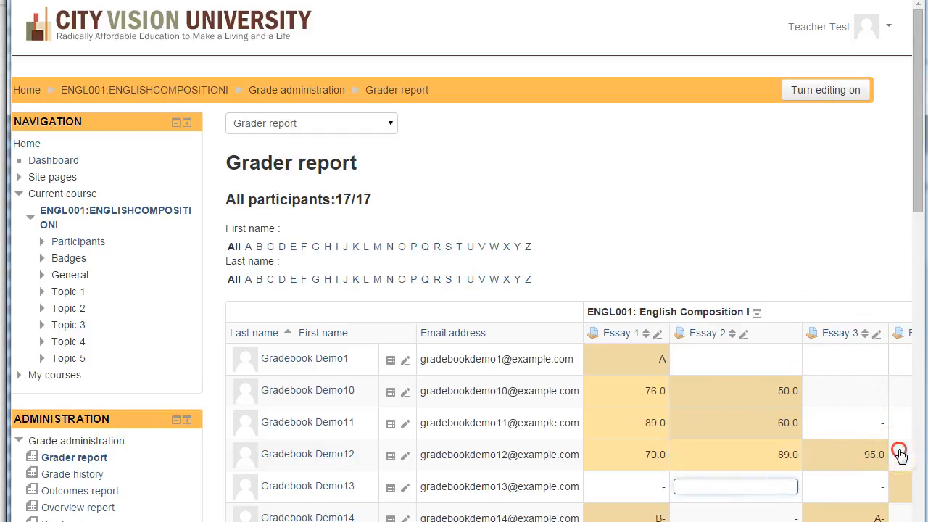
click(880, 455)
text(9)
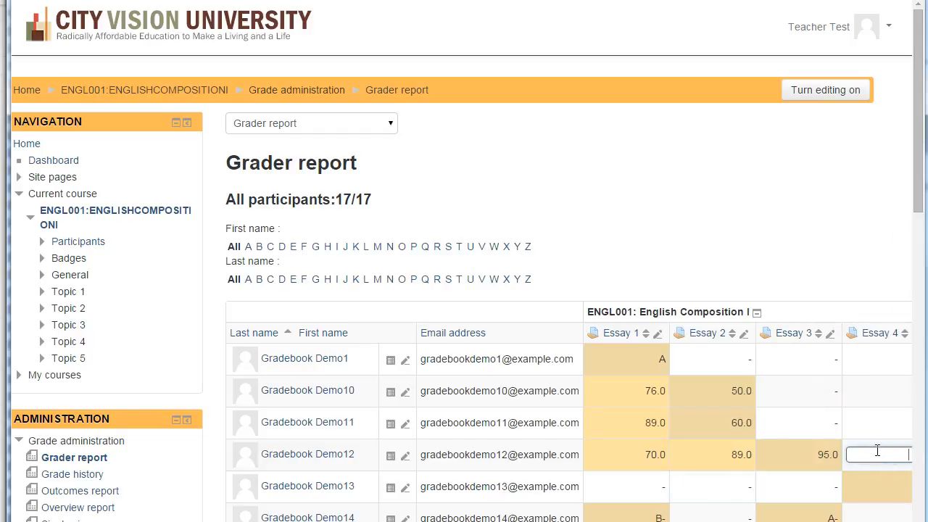
text(5)
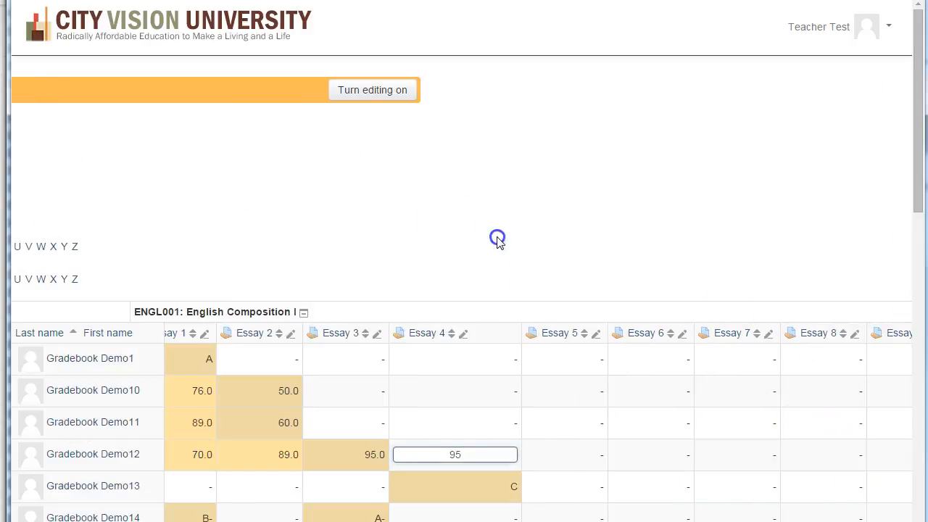
click(443, 426)
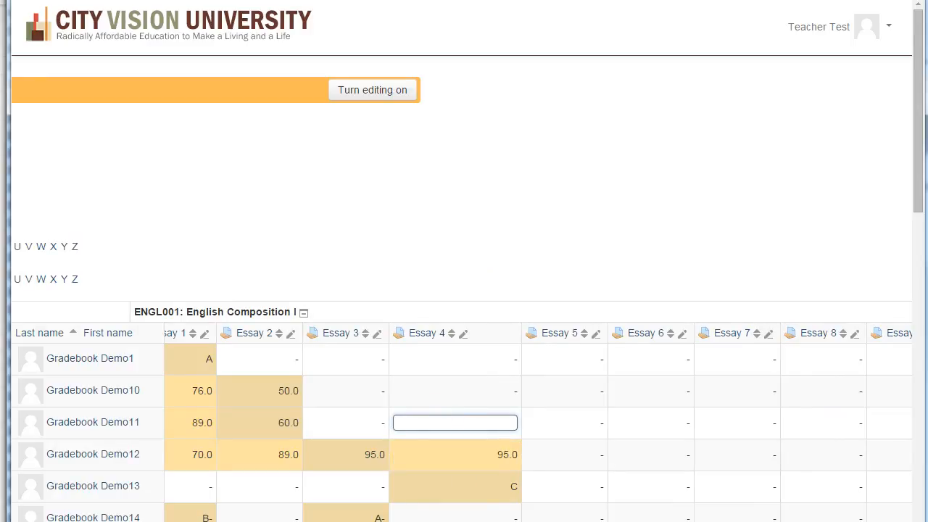
- Turn on editing for the grader report and enter 89 as Gradebook Demo16's Essay 2 grade
scroll(461, 299, left, 5)
scroll(461, 299, right, 1)
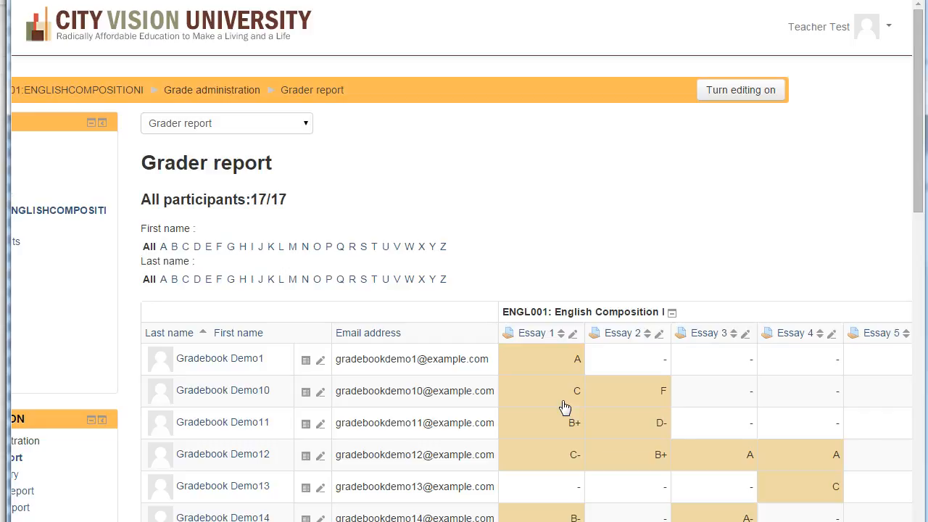
scroll(669, 221, left, 3)
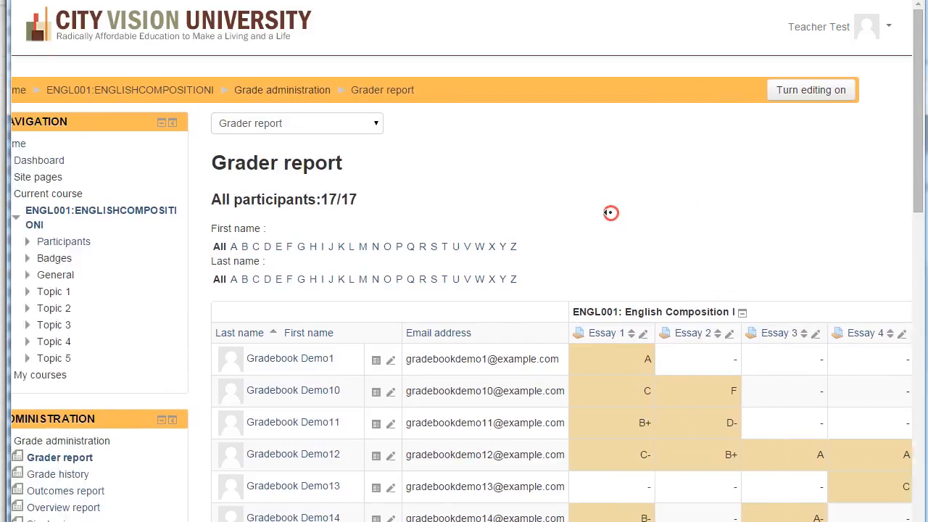
click(824, 96)
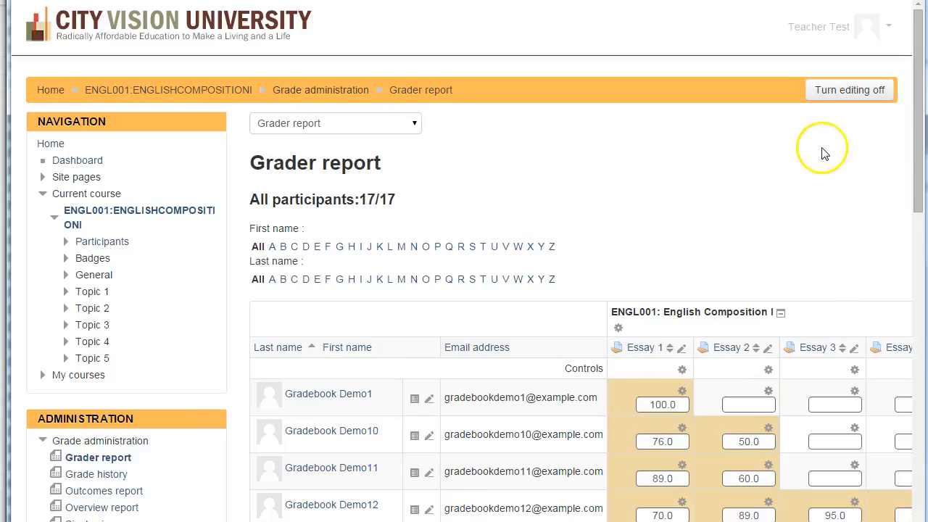
scroll(826, 152, down, 3)
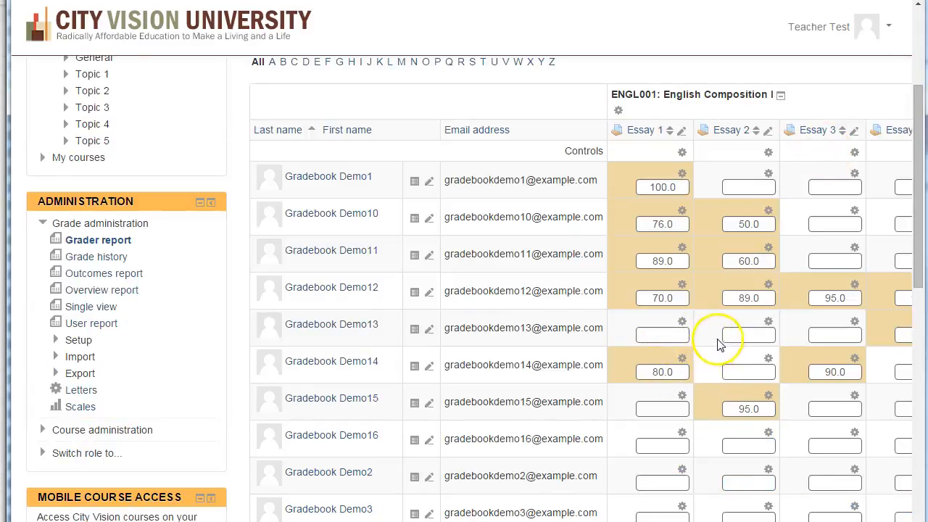
scroll(714, 356, down, 2)
click(743, 300)
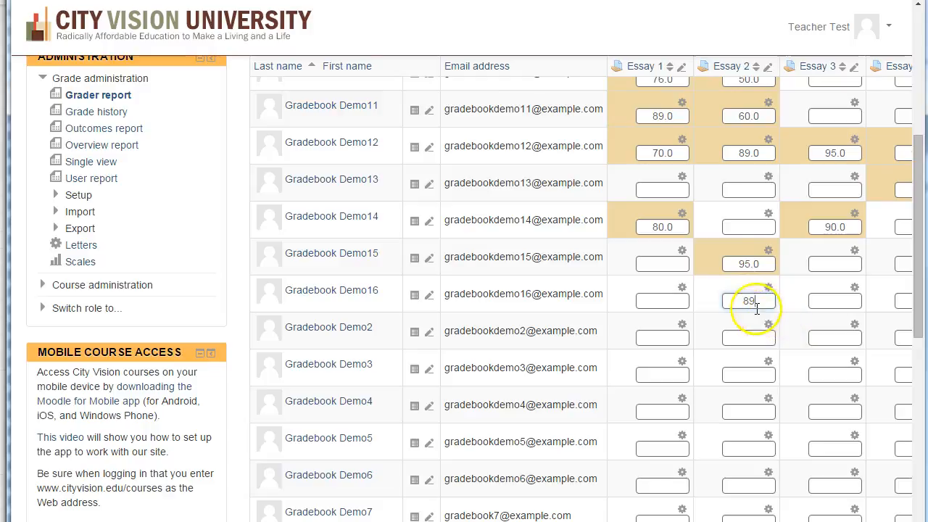
- Turn off editing for the grader report and check the Essay 2 grade of Gradebook Demo16
scroll(804, 292, up, 3)
scroll(805, 291, up, 2)
click(840, 94)
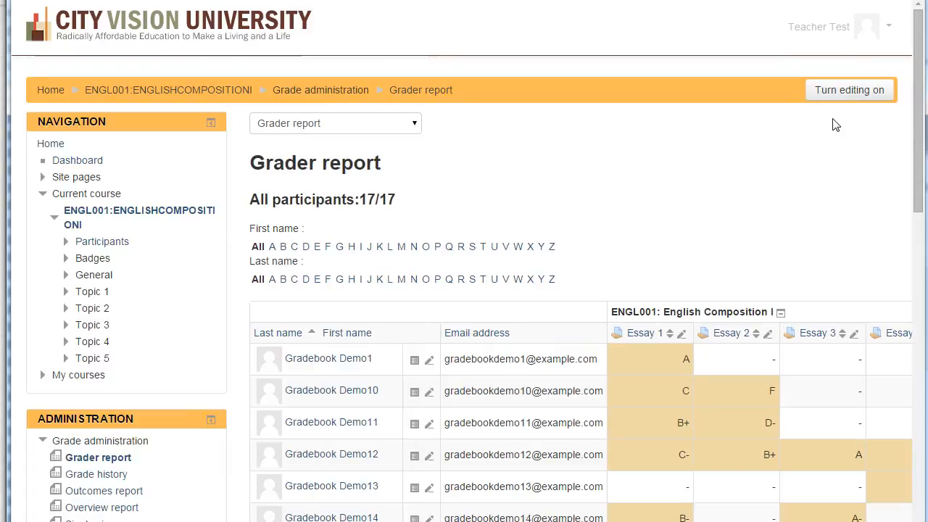
scroll(797, 125, down, 6)
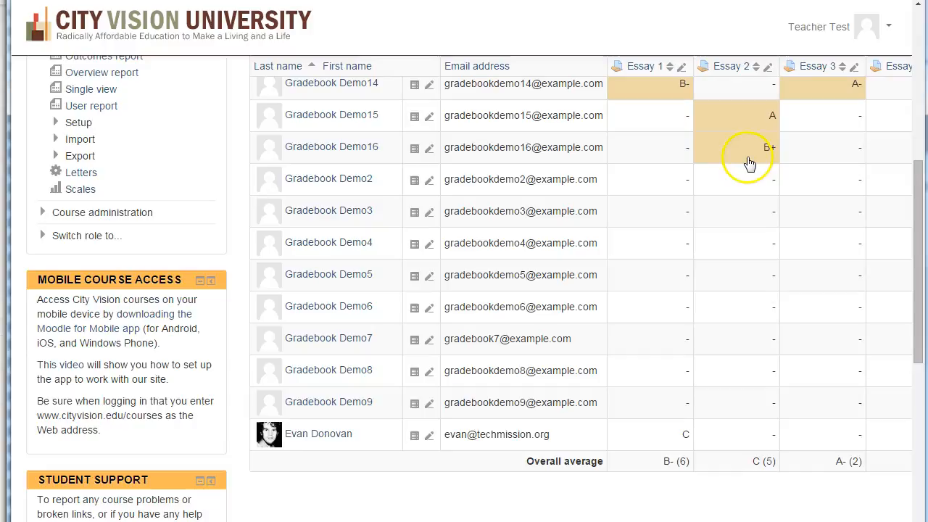
scroll(756, 166, up, 2)
scroll(756, 166, up, 4)
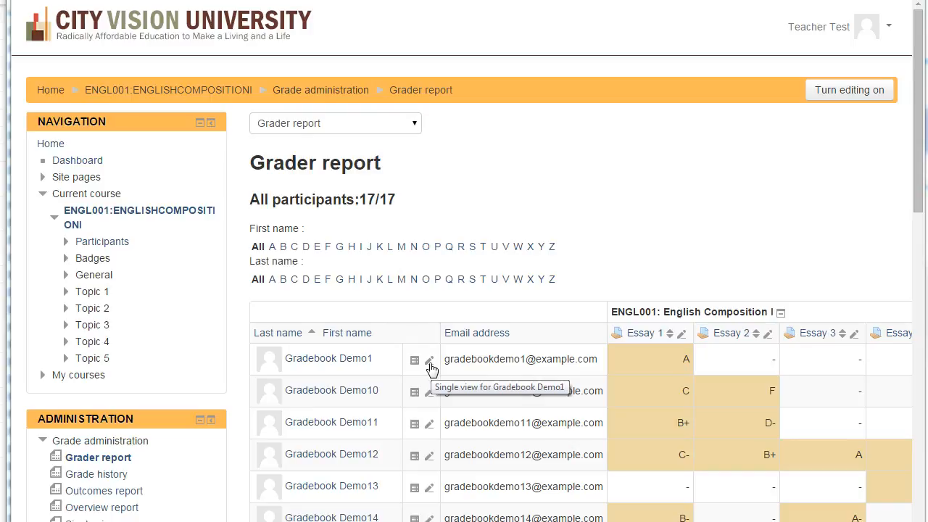
- Open the single view of all grade items for Gradebook Demo12
click(429, 461)
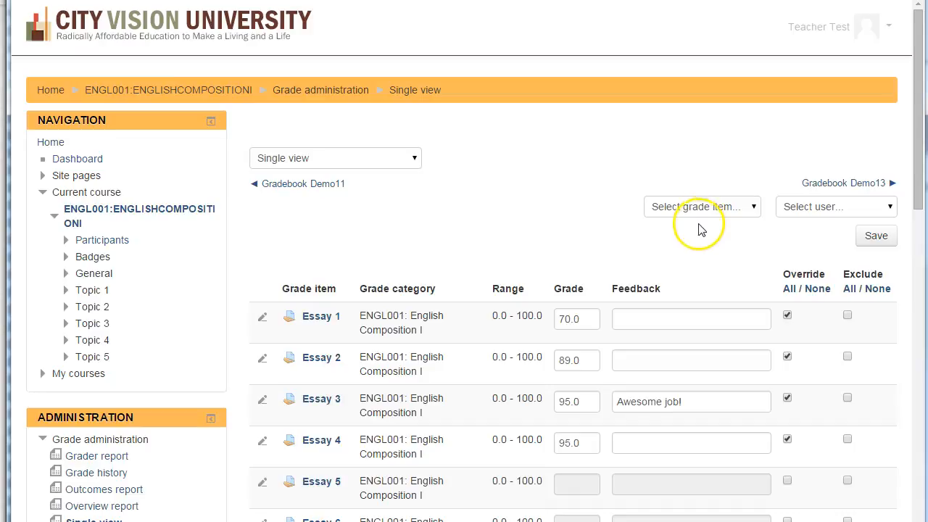
scroll(704, 250, down, 2)
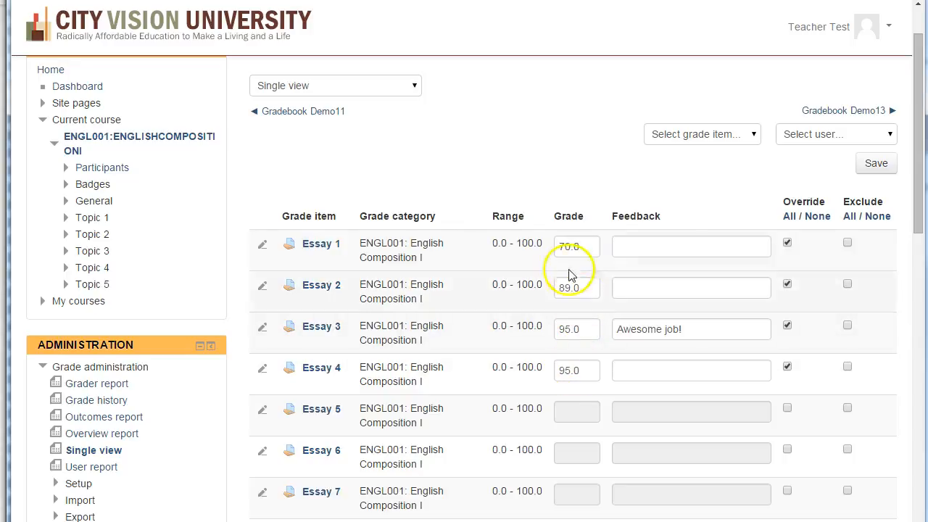
click(671, 245)
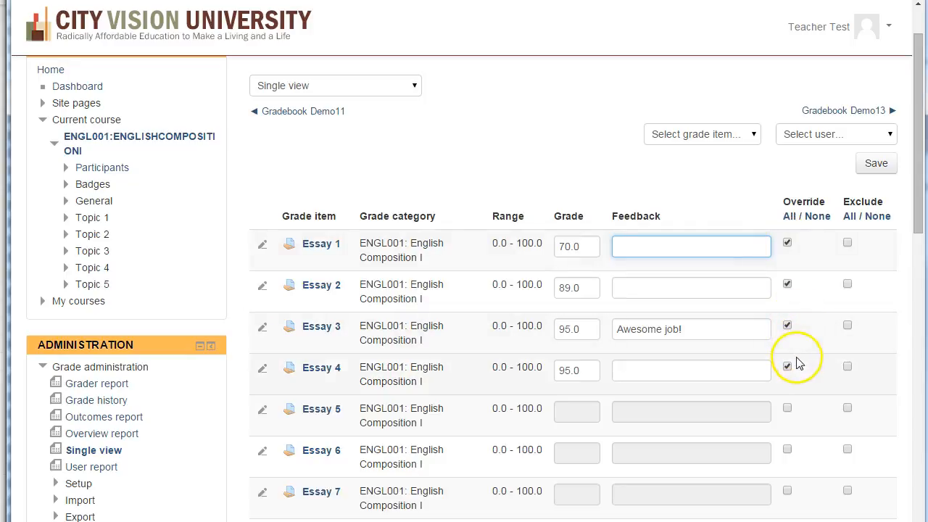
- Override the Essay 5 grade item with a grade of 75 and the feedback "Test"
click(787, 411)
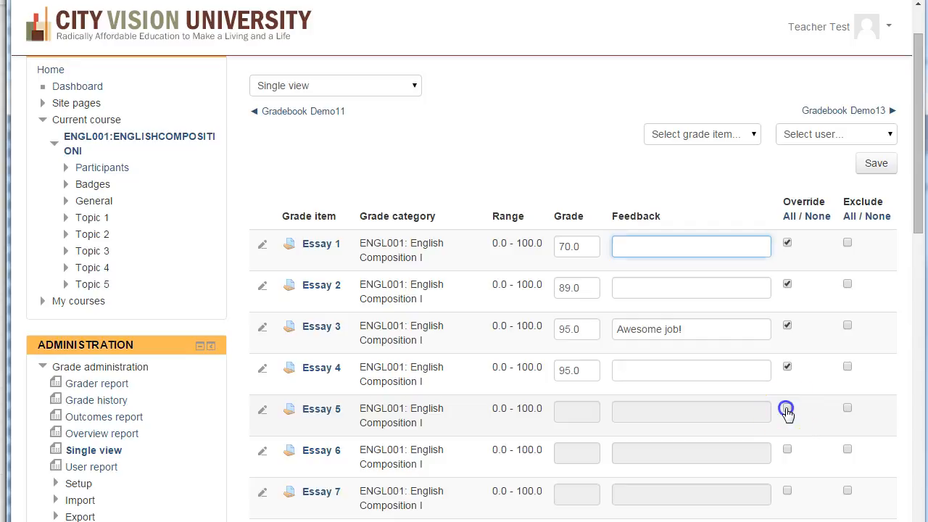
click(589, 414)
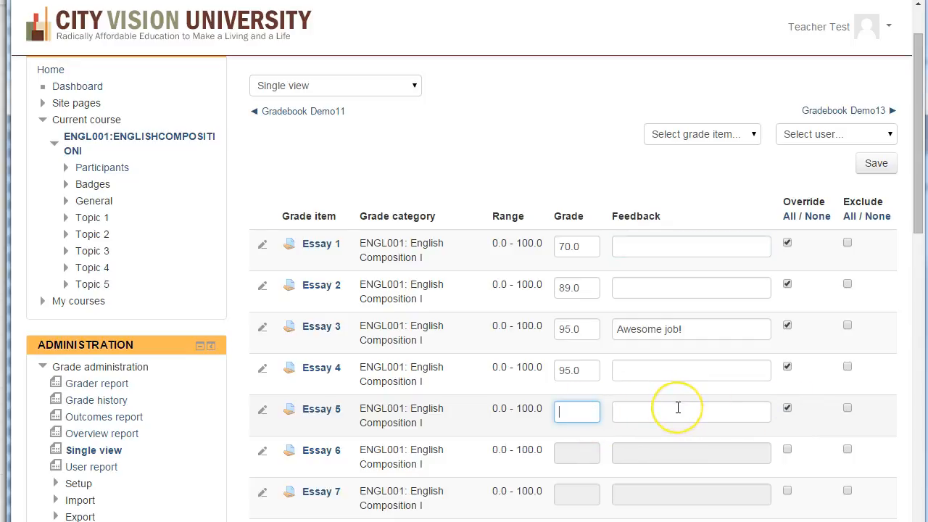
text(75)
click(639, 417)
text(Test)
click(586, 170)
scroll(599, 176, down, 1)
scroll(599, 176, down, 1)
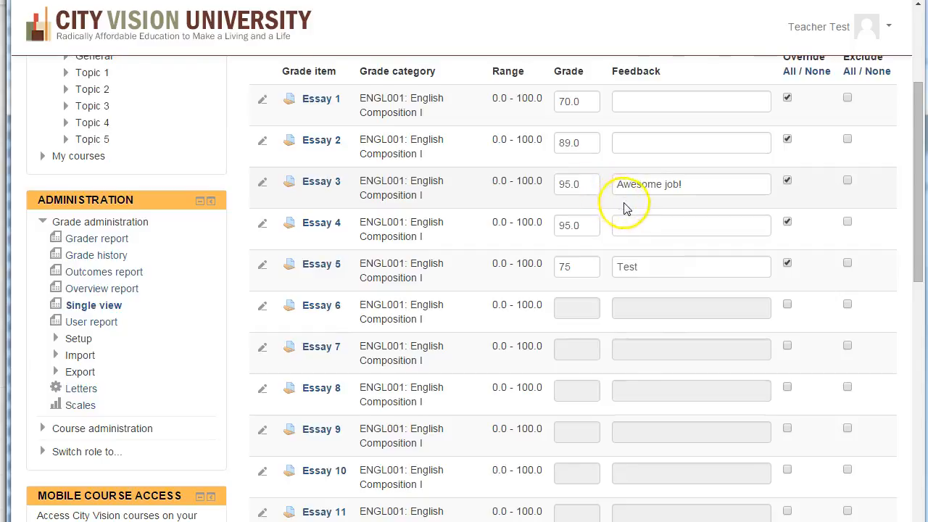
- Save the overridden Essay 5 grade and feedback in Gradebook Demo12's single view and continue back to the grade item list
scroll(621, 210, down, 9)
click(876, 219)
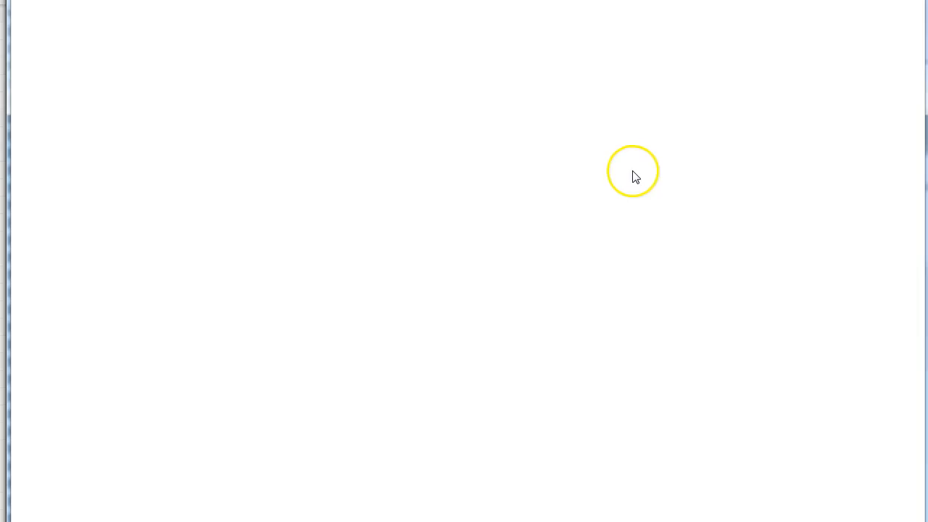
click(472, 97)
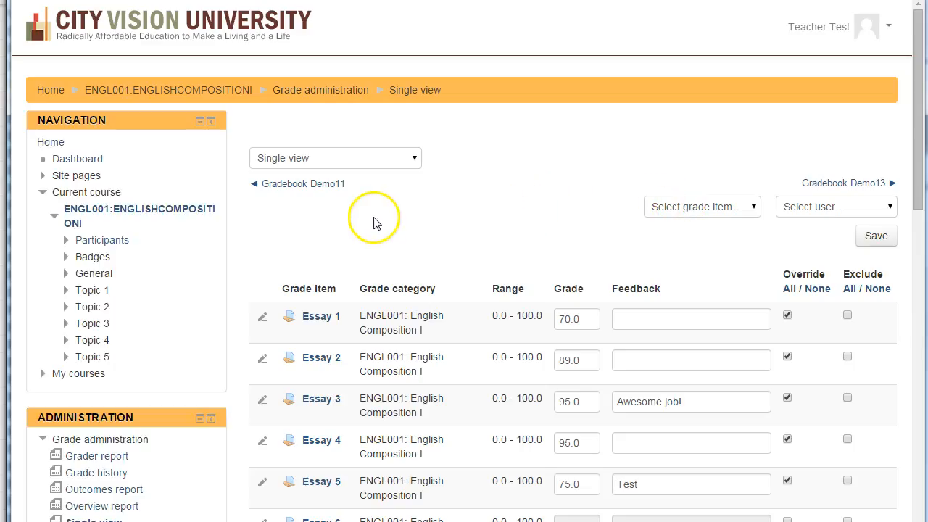
scroll(452, 170, down, 2)
scroll(487, 189, up, 2)
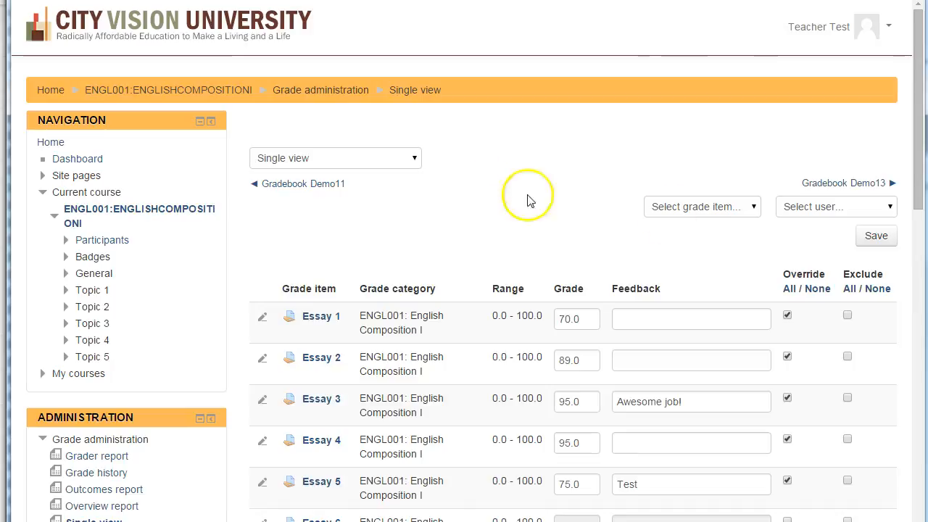
- Return to the grader report and open the user report for Gradebook Demo12 to review the essay grades and feedback
click(382, 159)
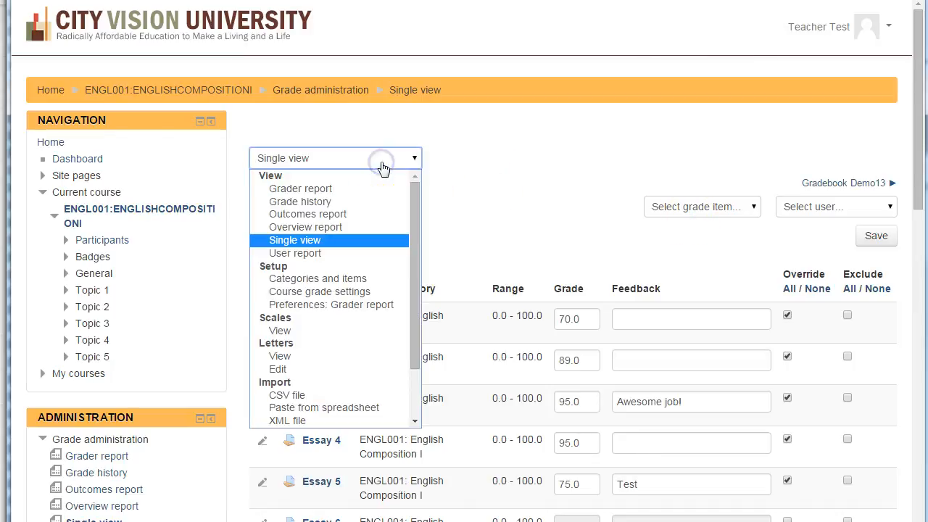
click(342, 190)
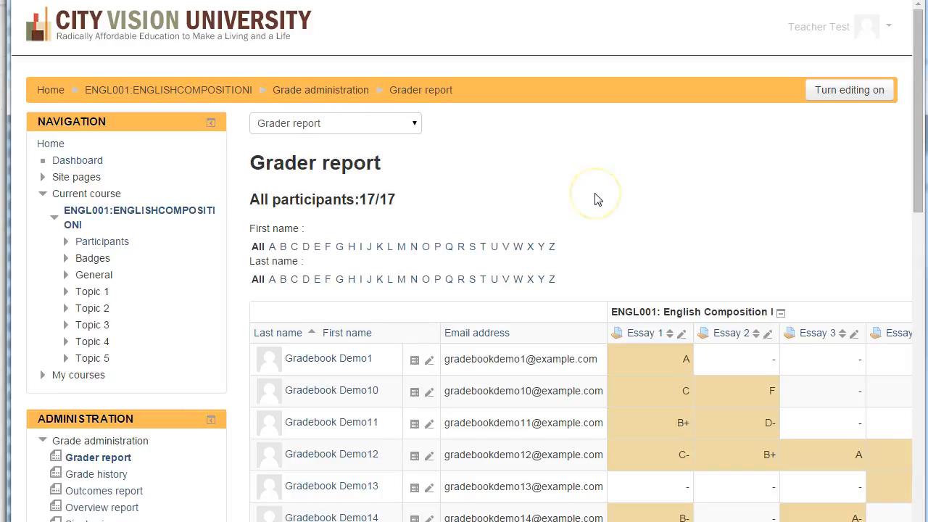
click(554, 200)
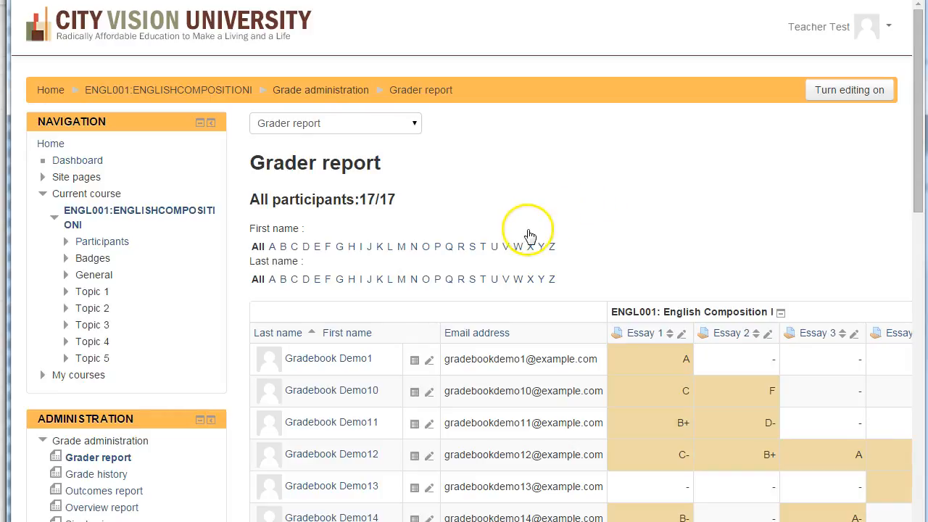
scroll(598, 208, down, 1)
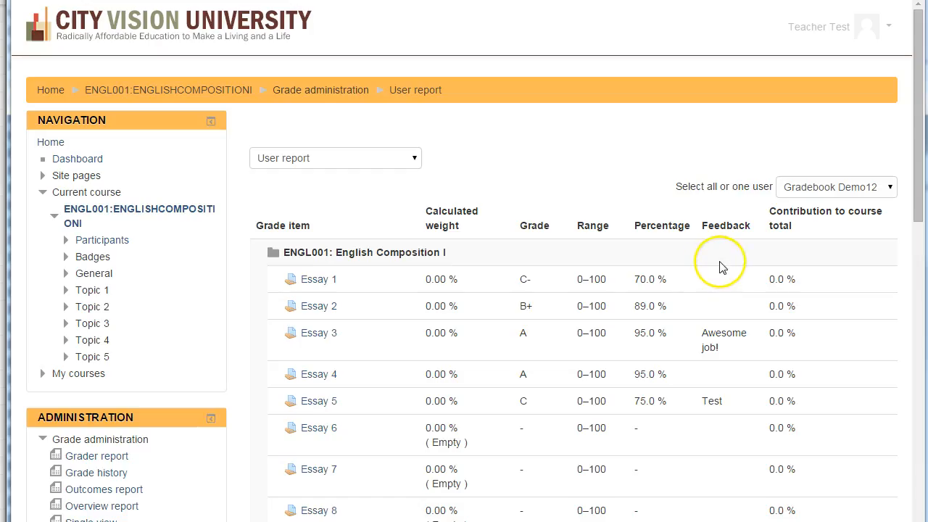
scroll(712, 279, down, 3)
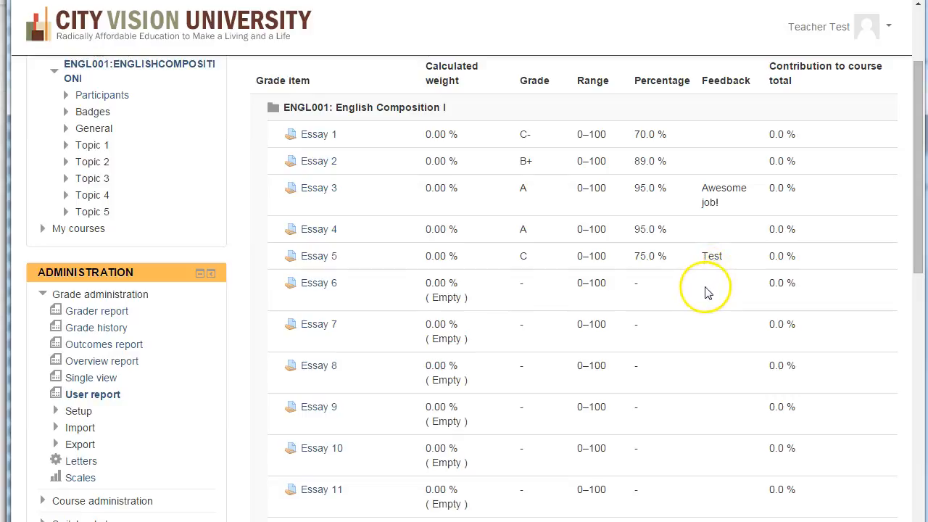
scroll(706, 290, up, 3)
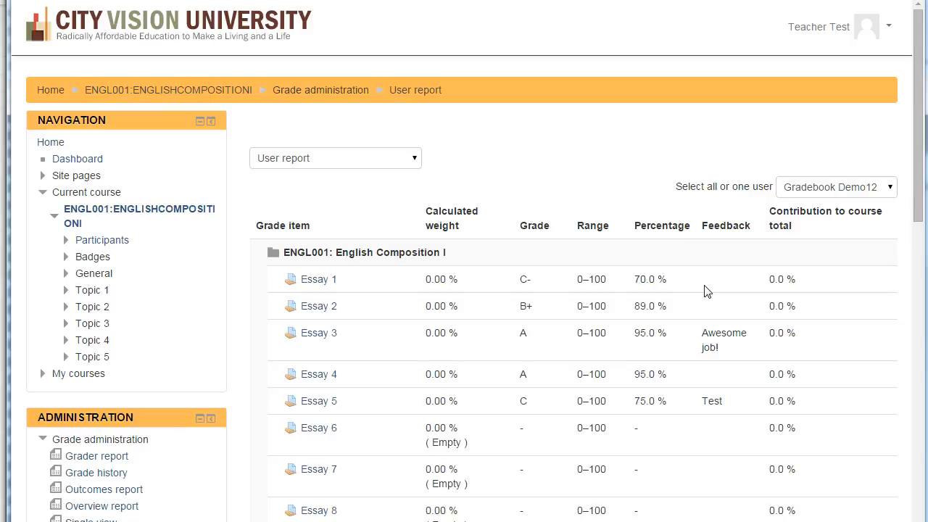
- Go back to the grader report and open the single view of all students' grades for Essay 1
click(353, 158)
click(352, 188)
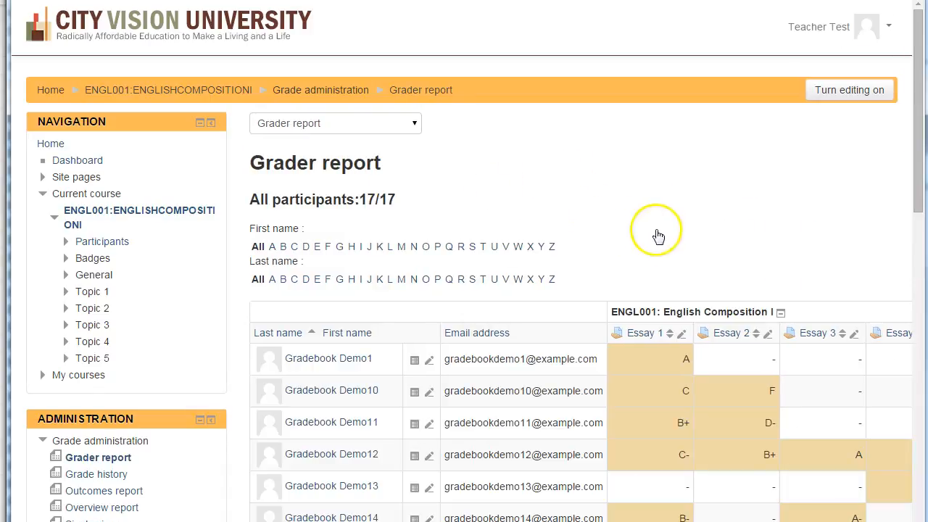
click(682, 334)
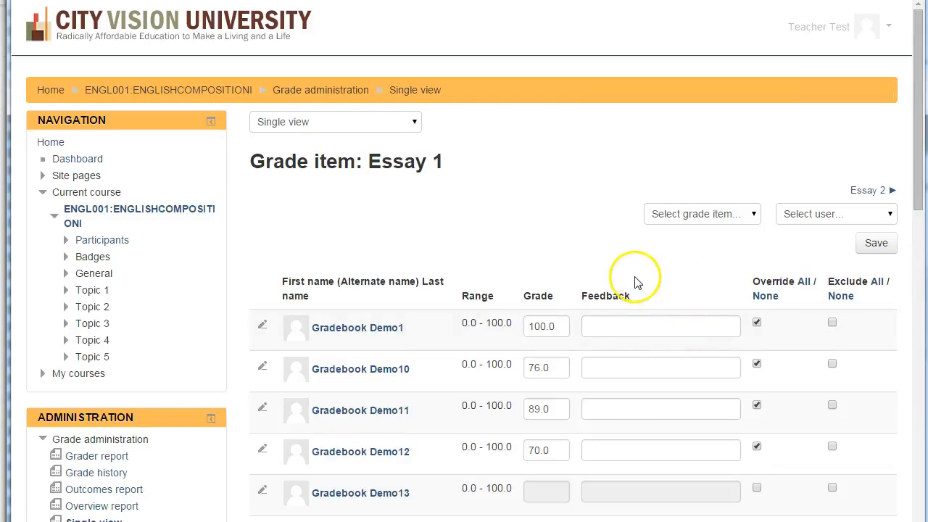
scroll(594, 293, down, 3)
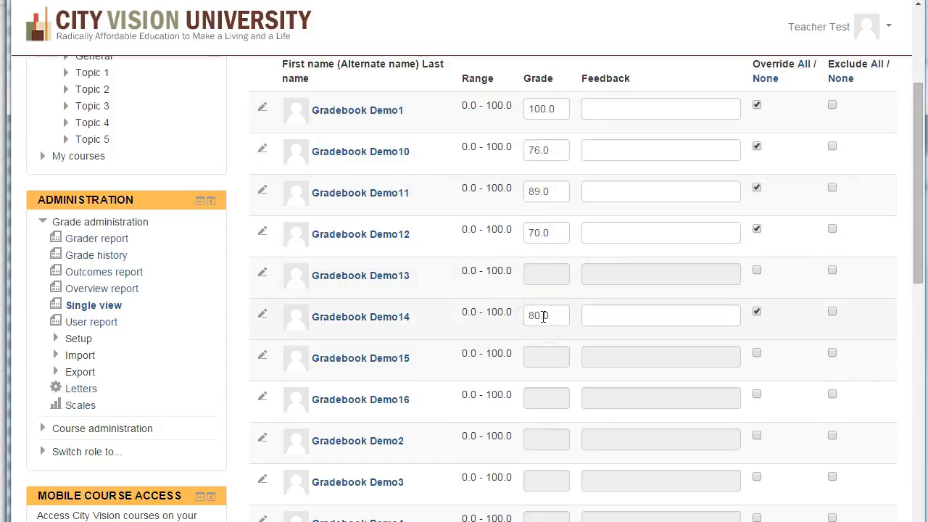
scroll(544, 318, up, 3)
scroll(554, 318, down, 4)
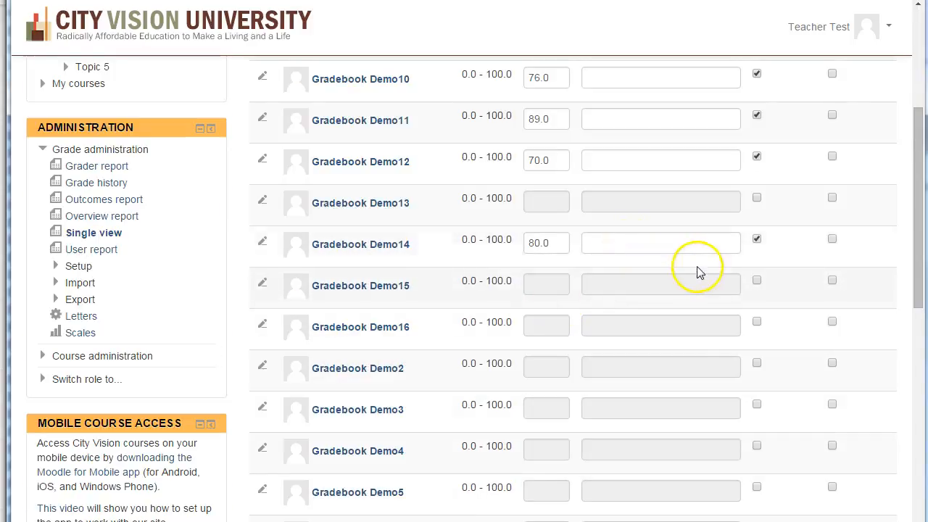
- Override Gradebook Demo13's Essay 1 grade with 89 and the feedback "Test", and save the changes
click(756, 199)
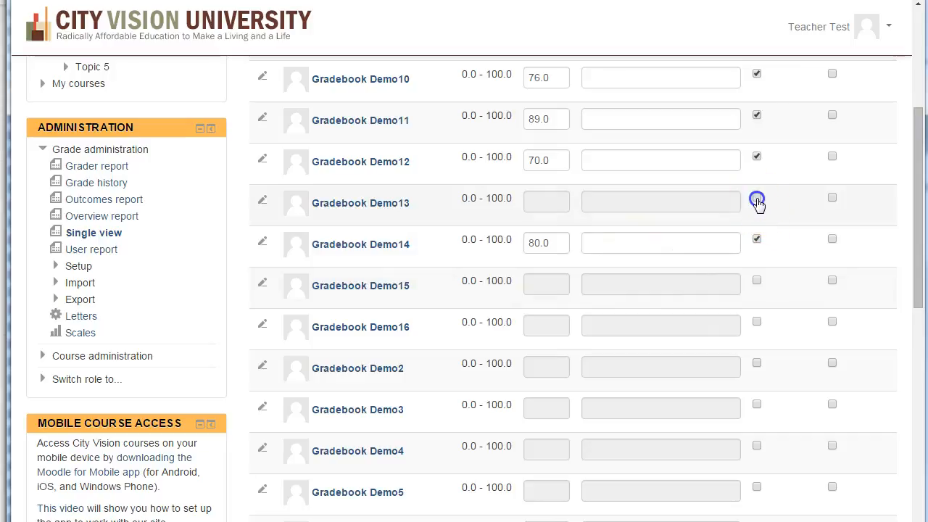
click(550, 202)
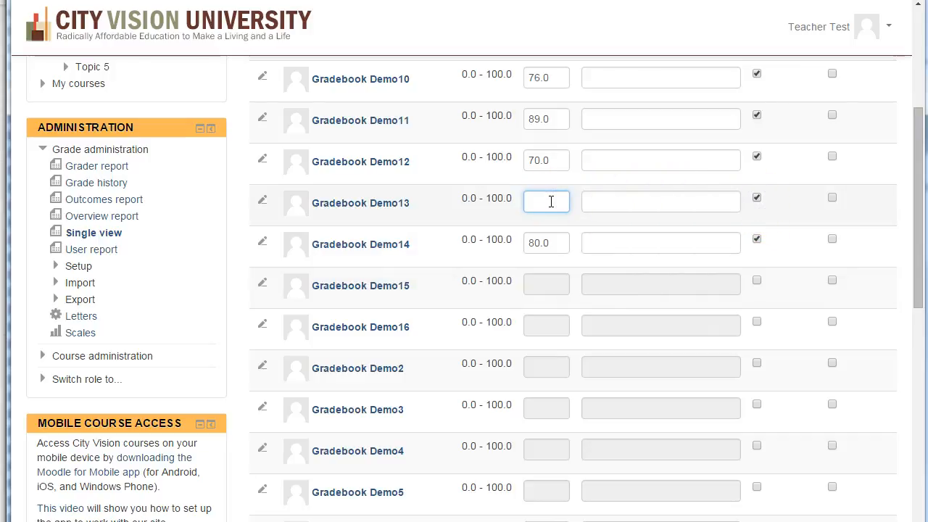
click(628, 205)
text(Test)
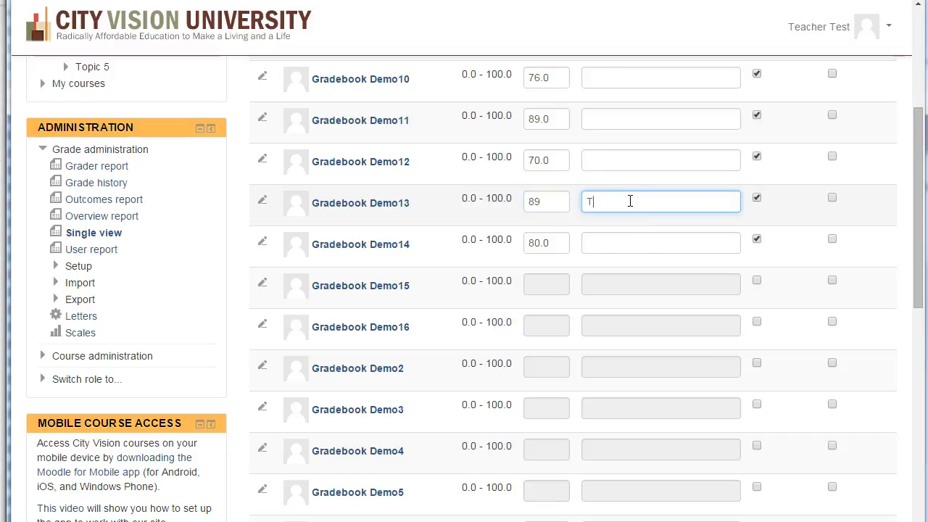
scroll(635, 236, down, 5)
scroll(638, 232, down, 1)
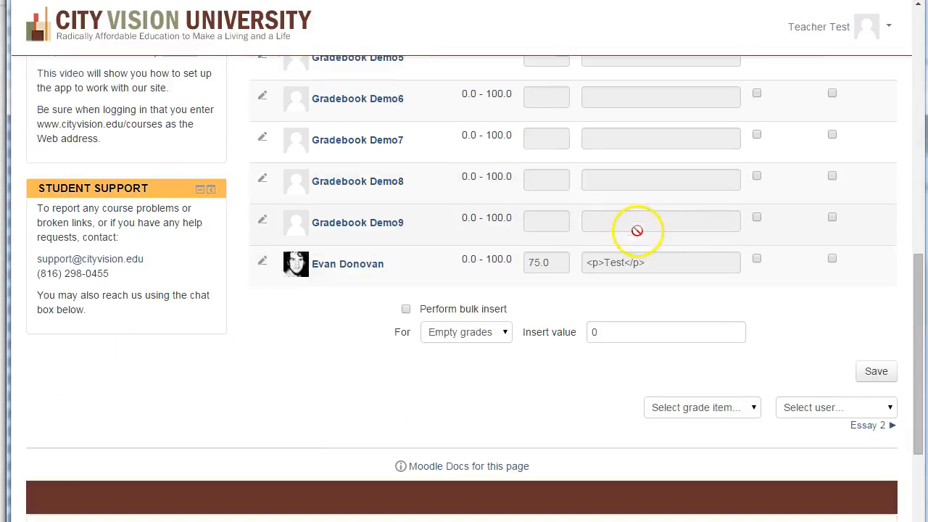
click(876, 372)
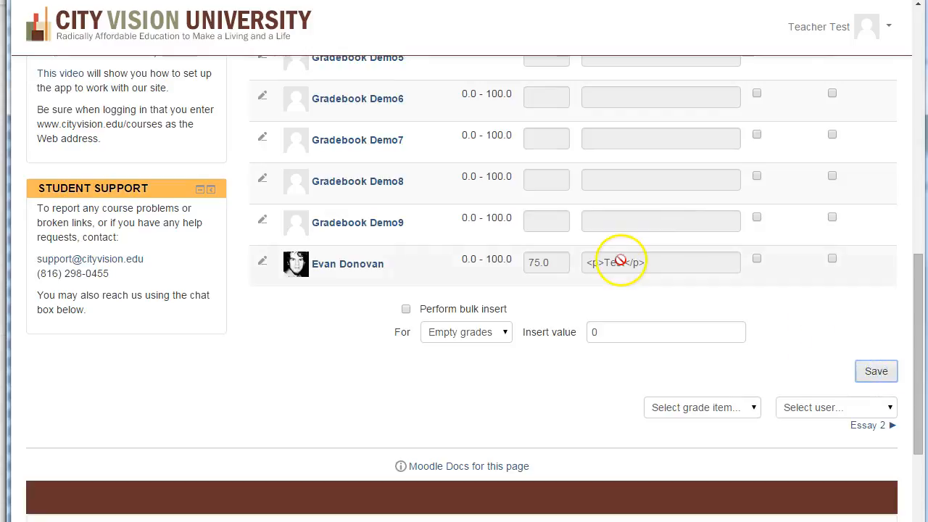
click(469, 97)
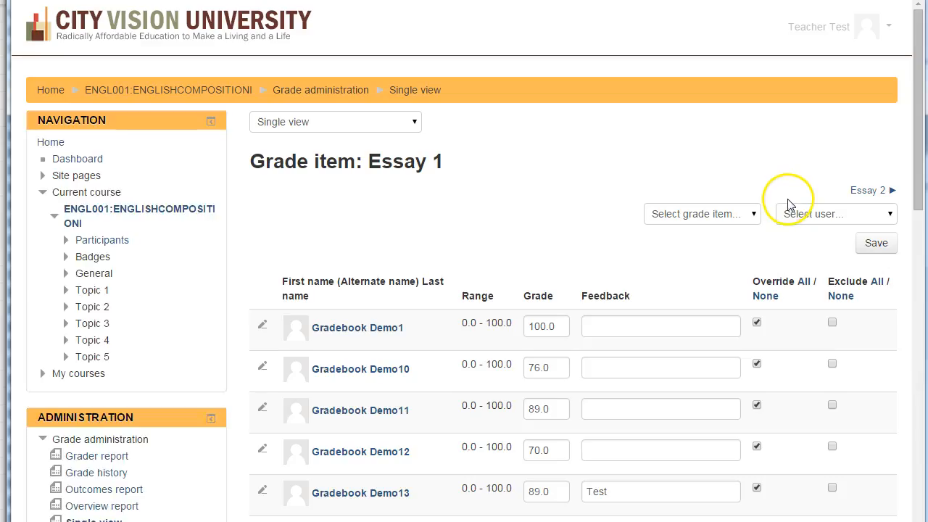
- Return to the grader report and check the Essay 1 grade of Gradebook Demo13
click(390, 125)
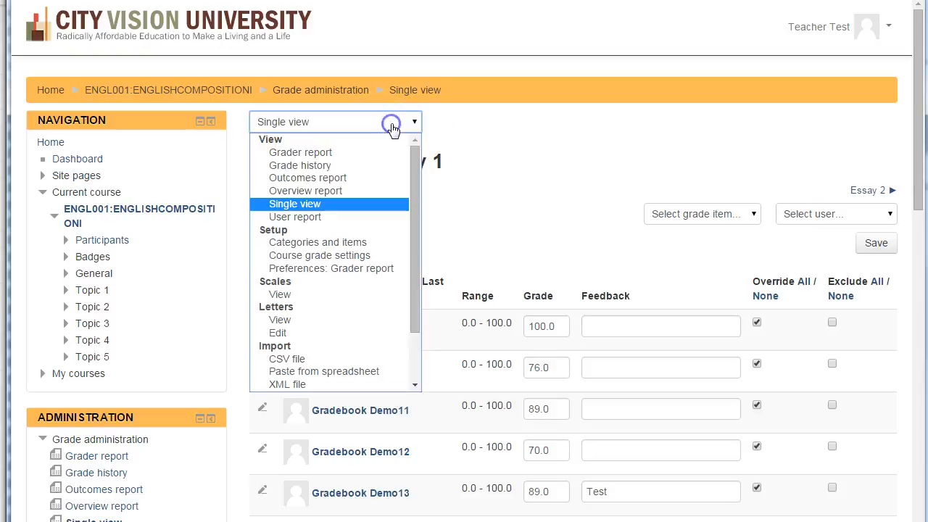
click(346, 153)
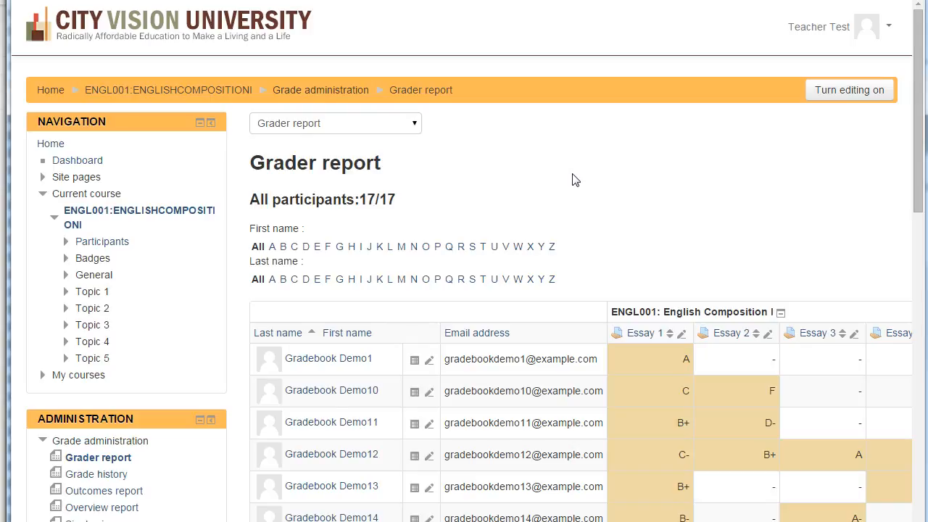
click(598, 180)
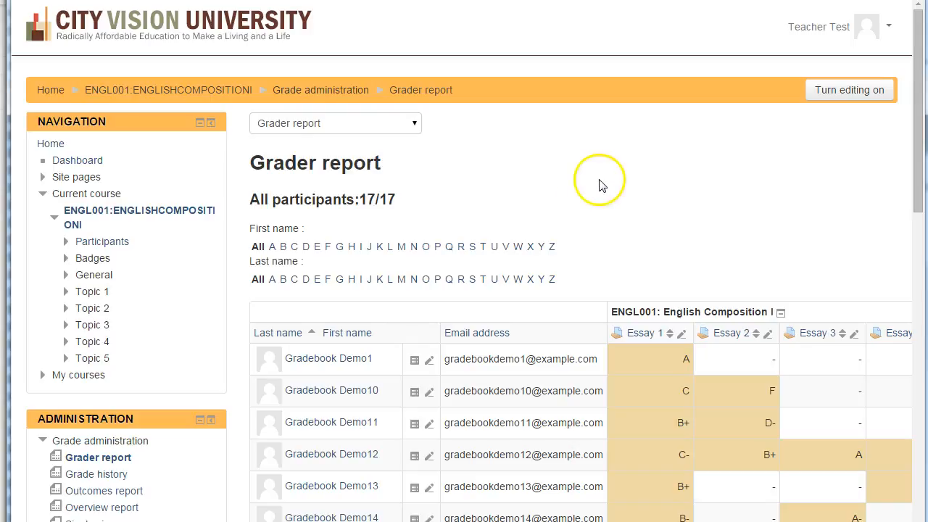